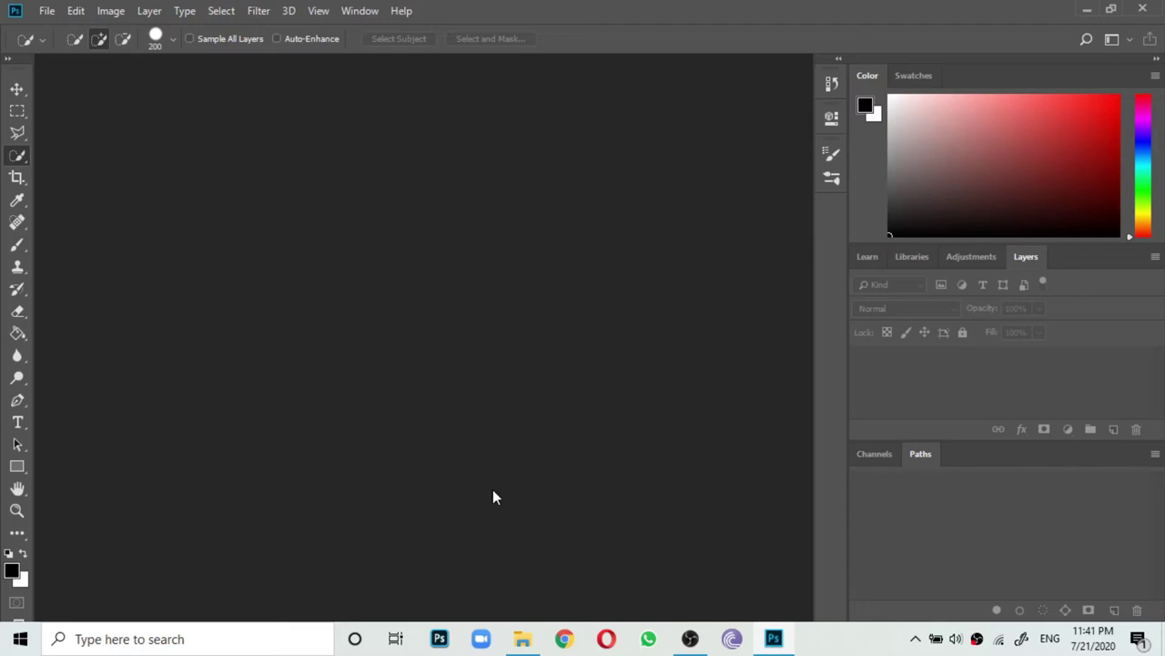
Open the hooded-man photo stephen-arnold-8ltNia0nMVA-unsplash.jpg.
click(54, 14)
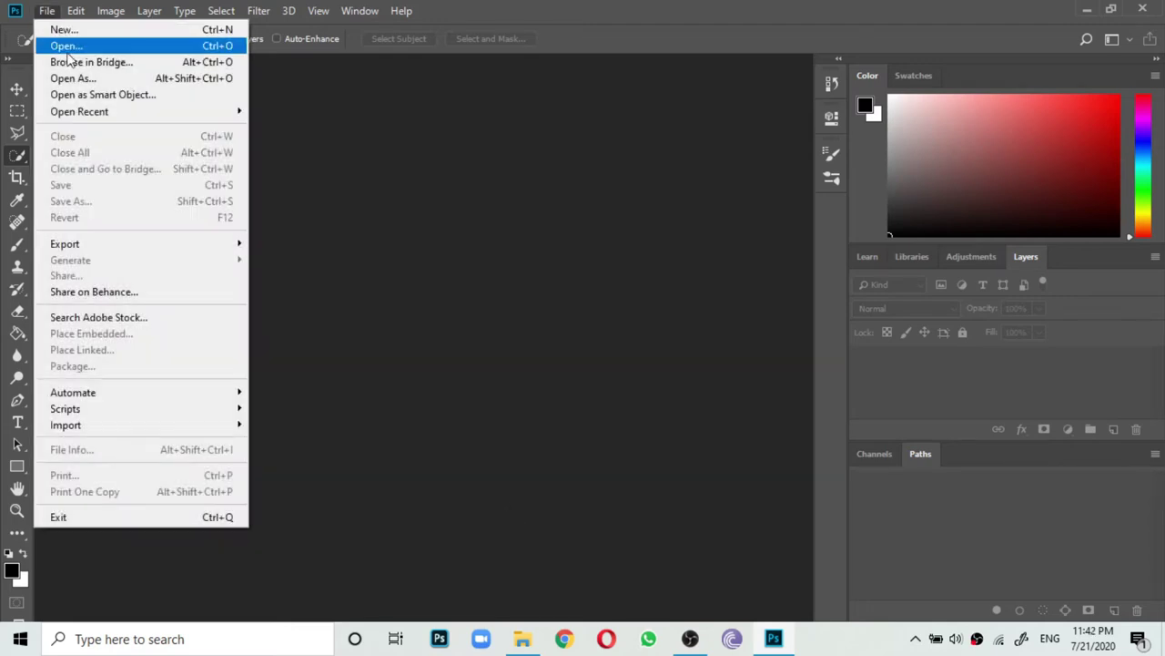
click(73, 45)
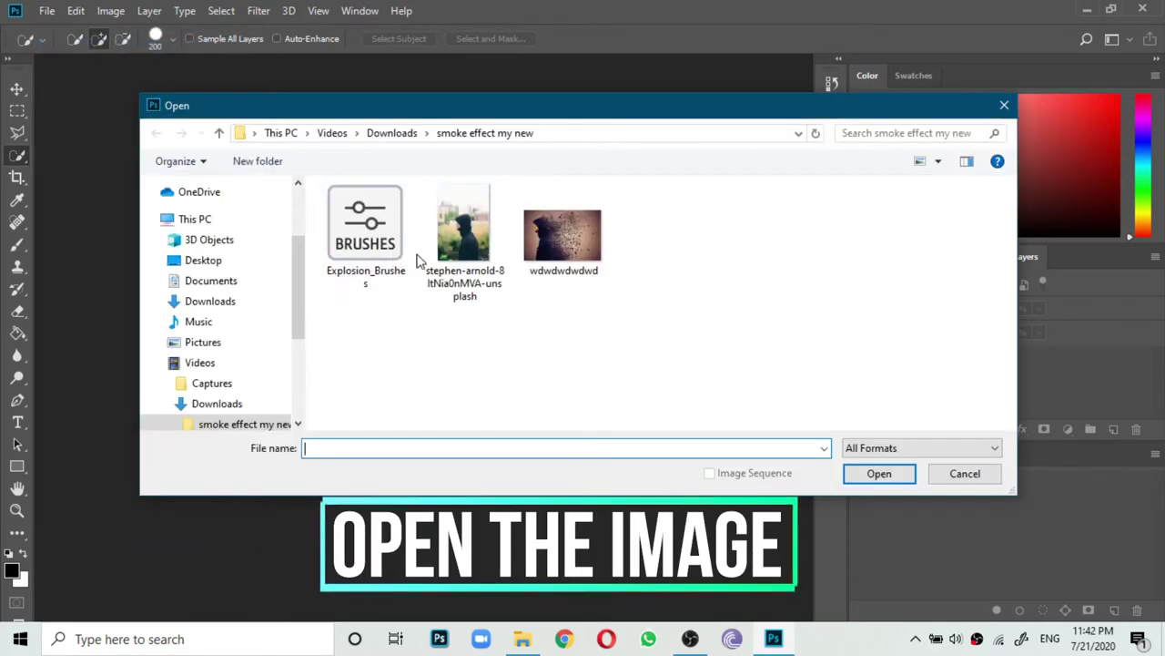
click(463, 224)
click(877, 471)
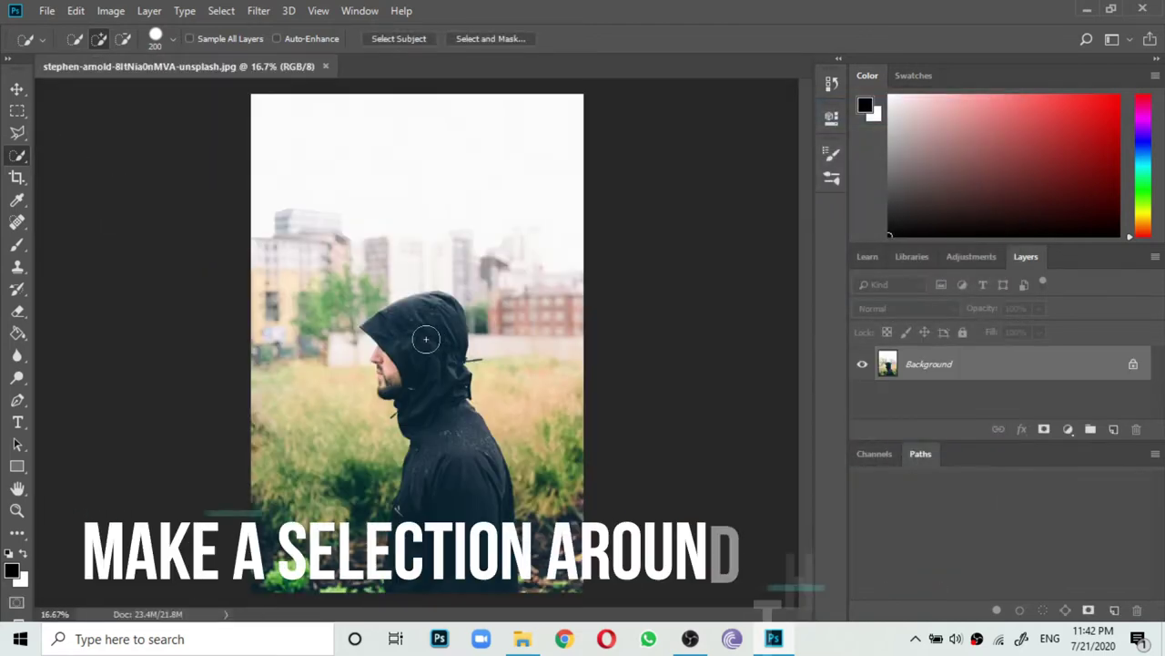
Quick-select the man's head, hood and jacket, then subtract the stray bump beside the jacket.
drag(416, 393, 450, 534)
drag(455, 489, 491, 400)
scroll(437, 455, up, 2)
drag(327, 421, 326, 478)
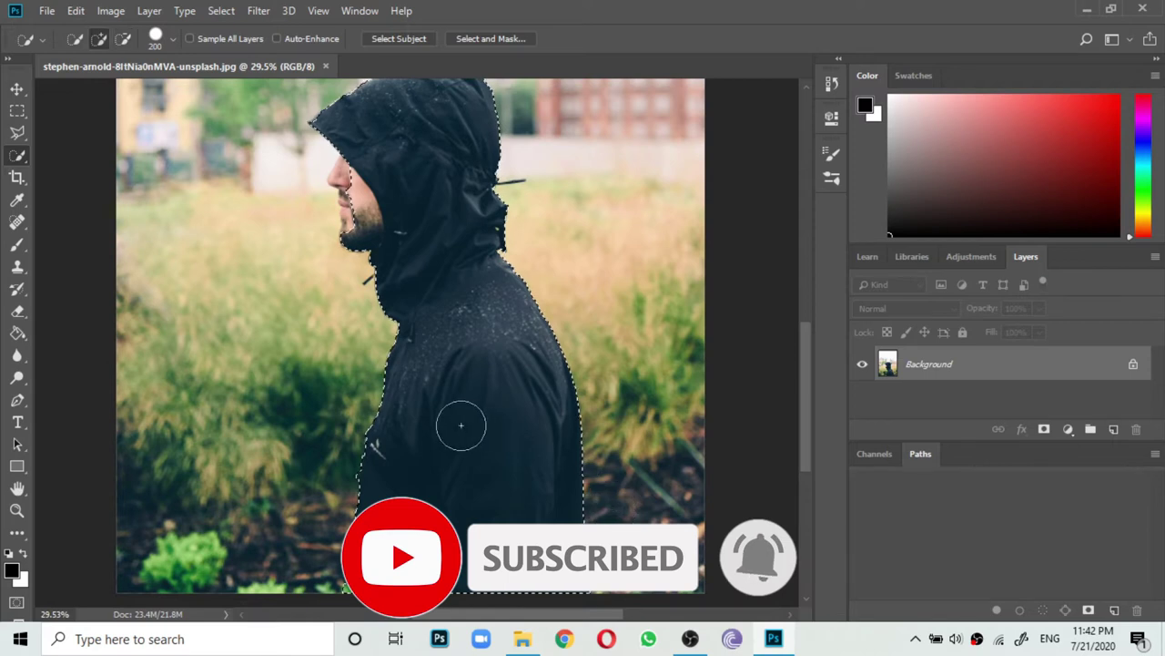
scroll(461, 421, up, 4)
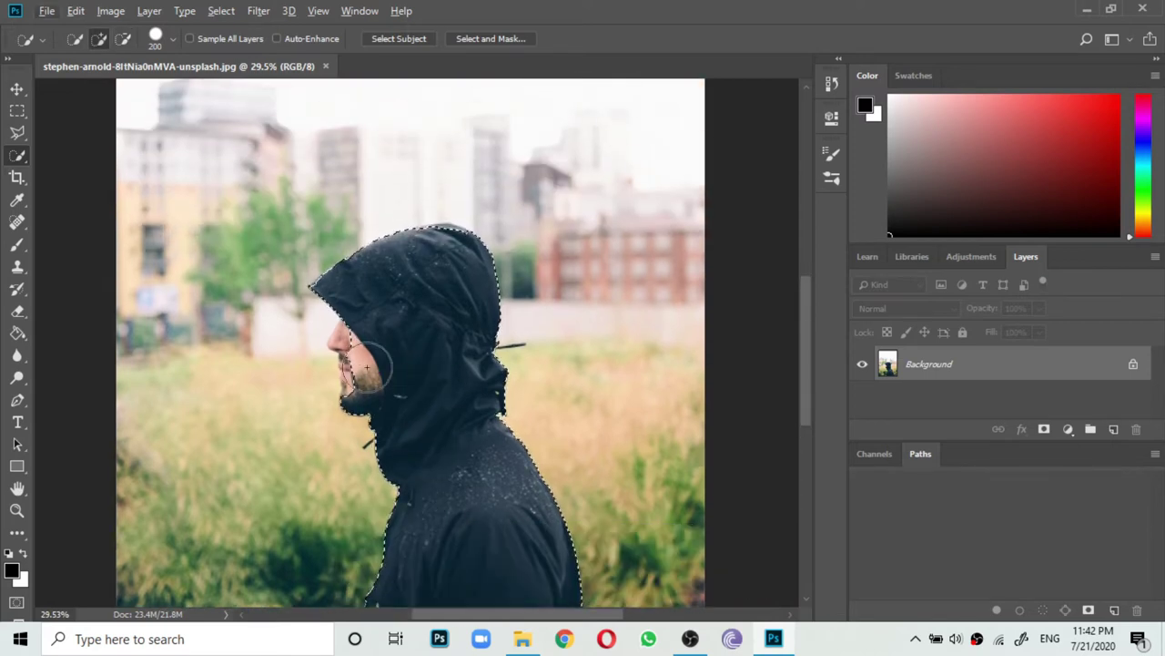
Add the dark drawstring to the selection with the Polygonal Lasso.
click(20, 134)
scroll(382, 326, up, 3)
scroll(383, 326, up, 2)
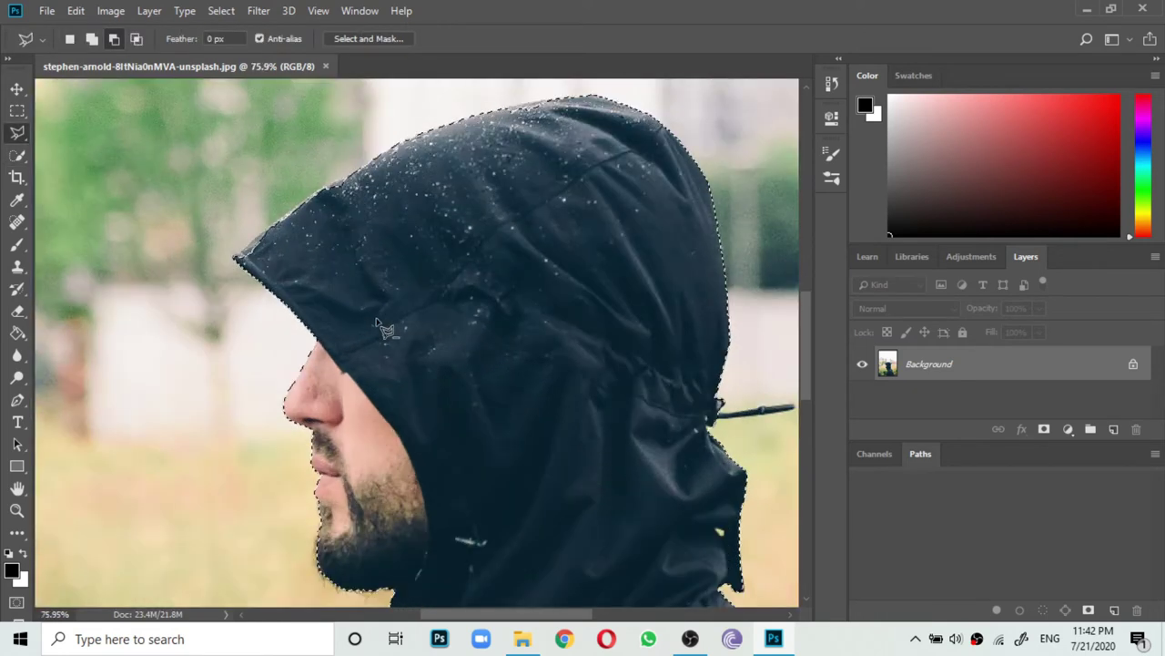
scroll(412, 329, down, 5)
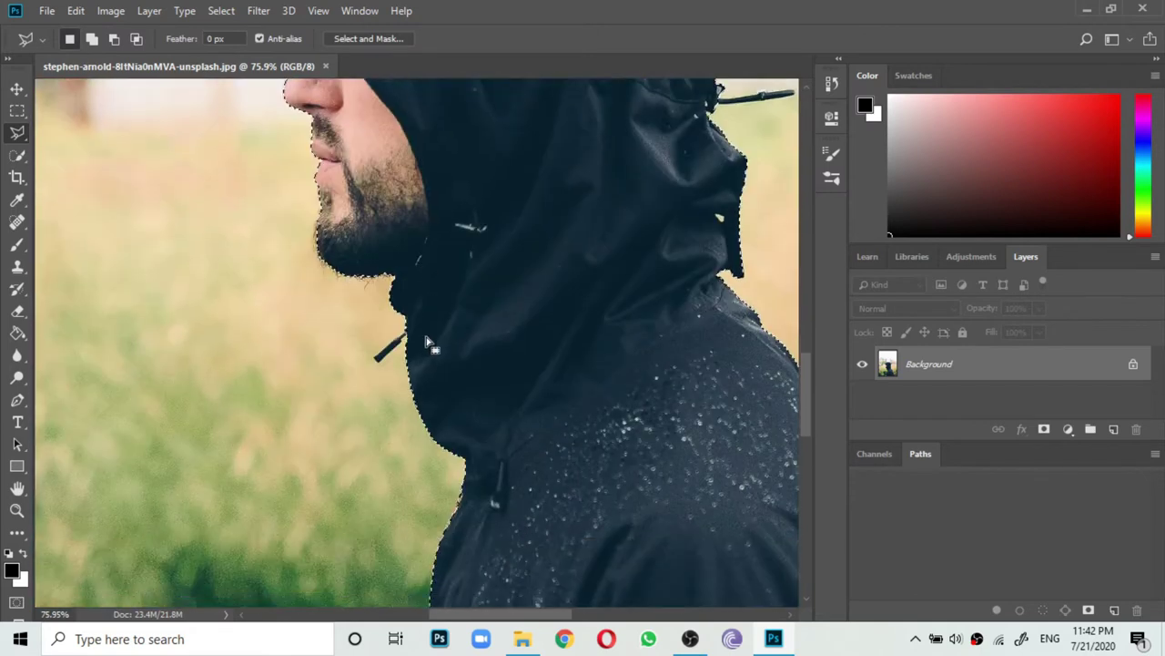
scroll(412, 329, down, 1)
scroll(429, 300, up, 5)
scroll(421, 232, up, 2)
scroll(421, 232, up, 3)
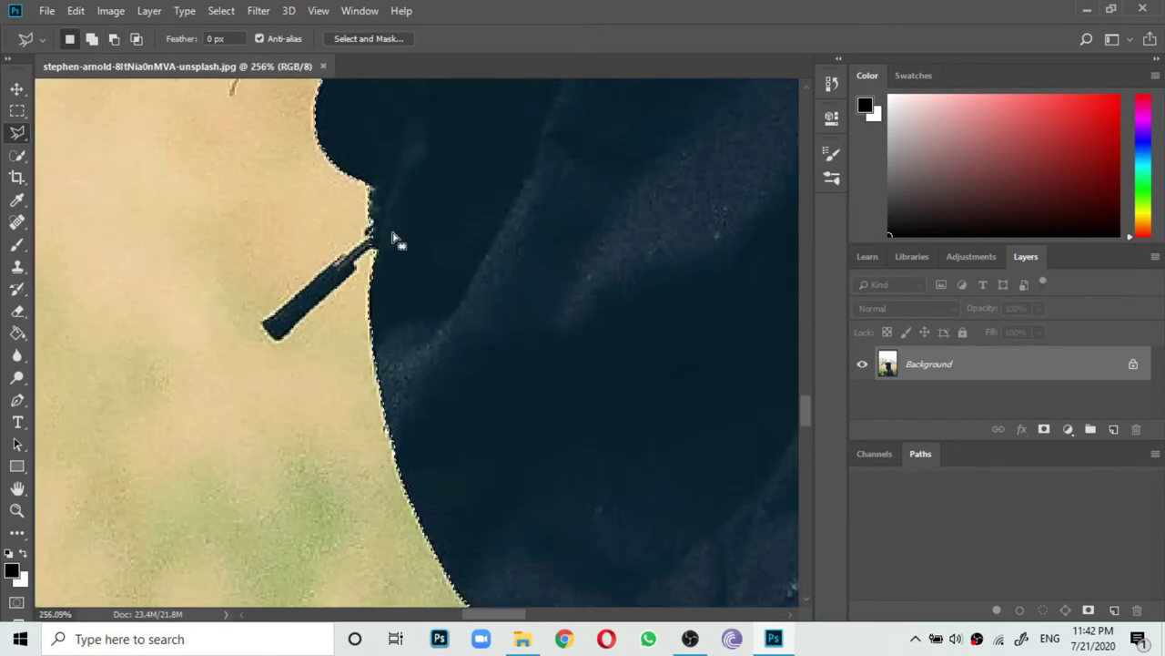
scroll(395, 239, up, 2)
key(shift)
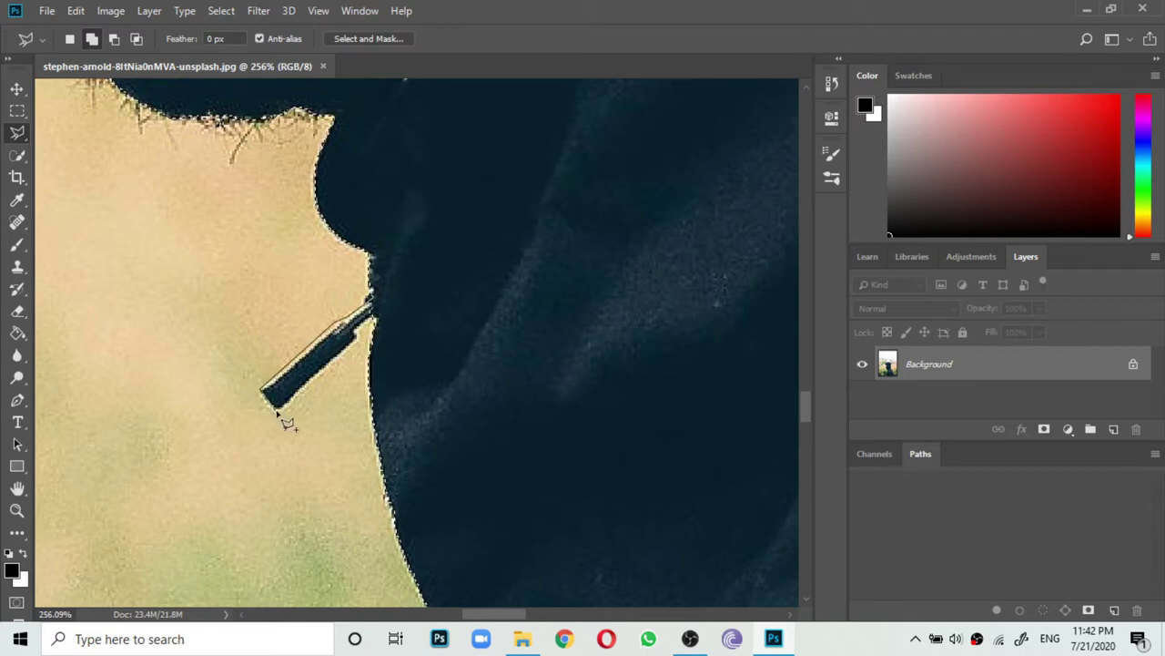
click(283, 409)
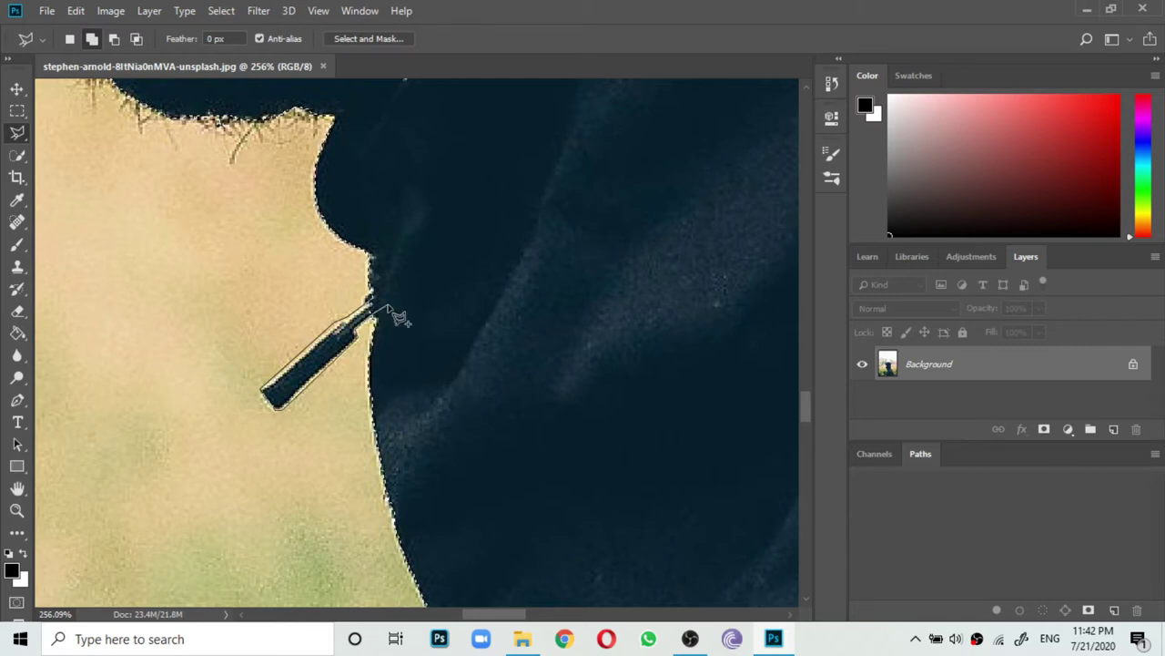
Subtract the light patch from the man's selection.
scroll(392, 315, down, 3)
scroll(474, 328, down, 1)
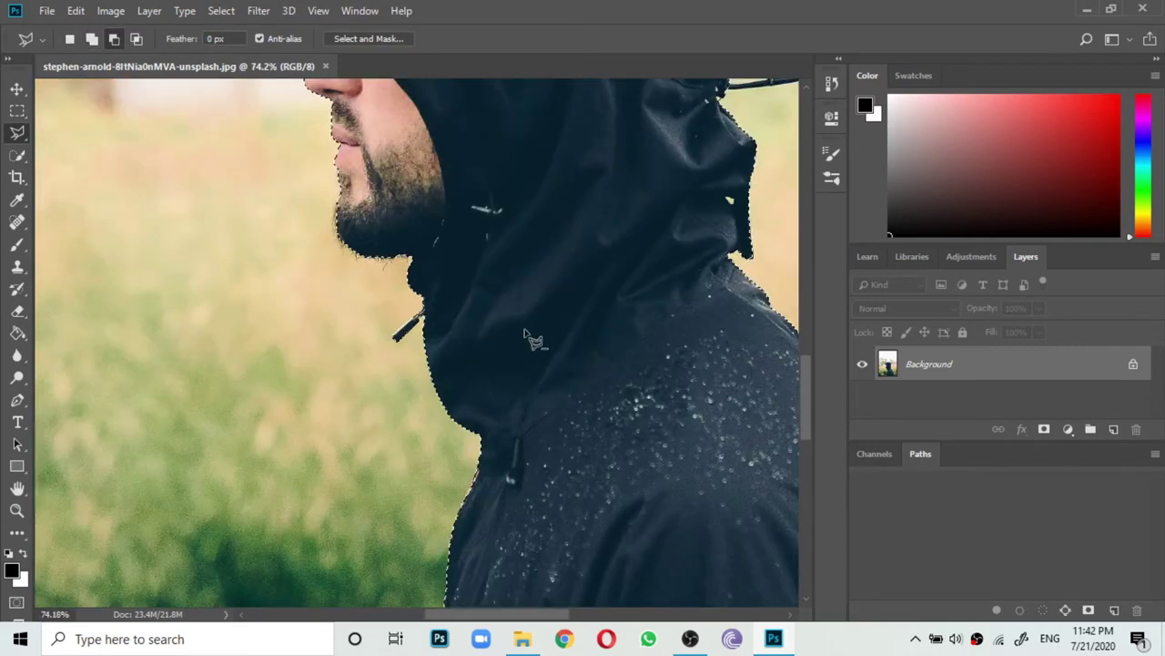
scroll(565, 330, down, 1)
scroll(628, 314, down, 1)
scroll(666, 293, down, 1)
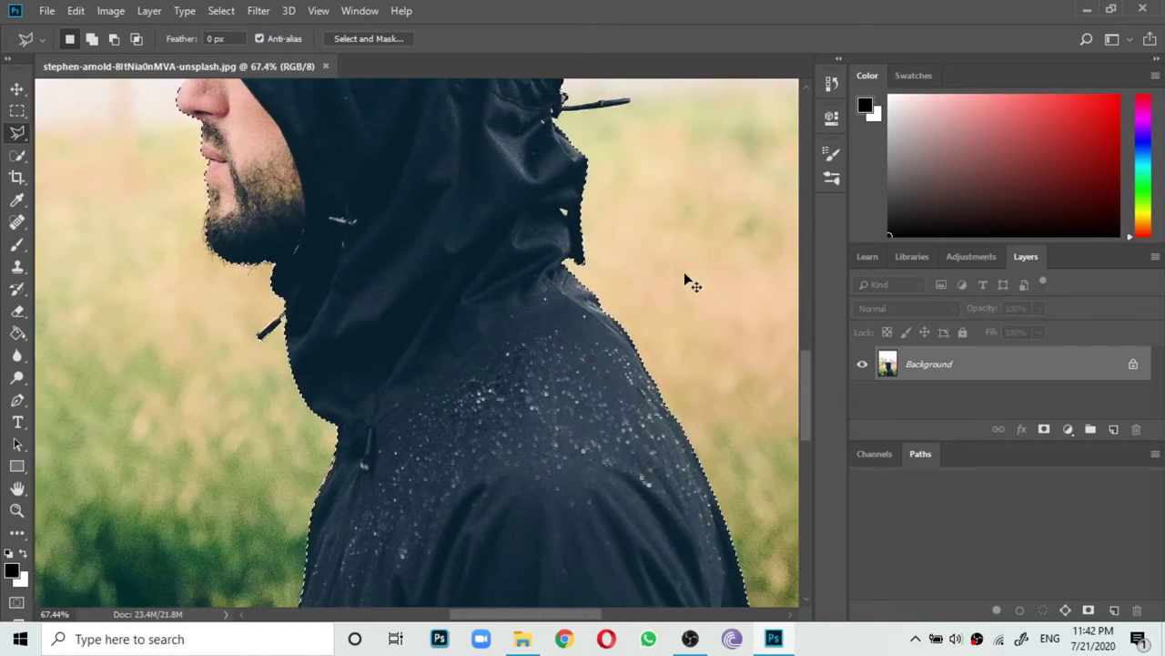
scroll(667, 273, up, 3)
scroll(665, 271, up, 3)
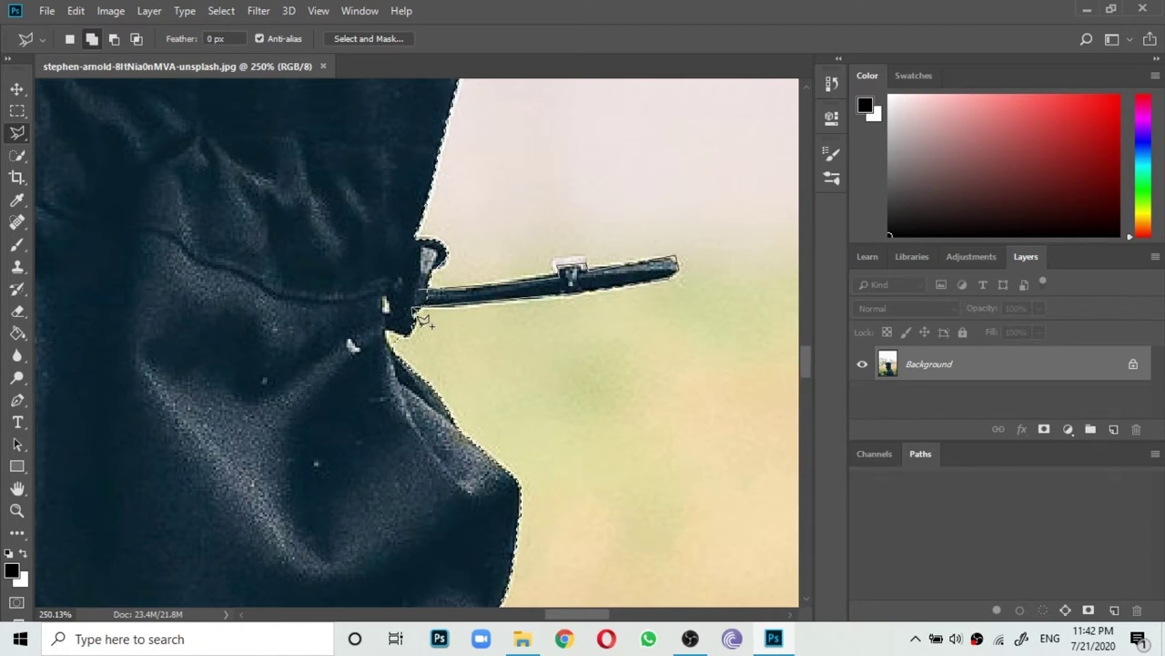
scroll(421, 325, down, 1)
scroll(428, 328, down, 5)
scroll(437, 333, down, 5)
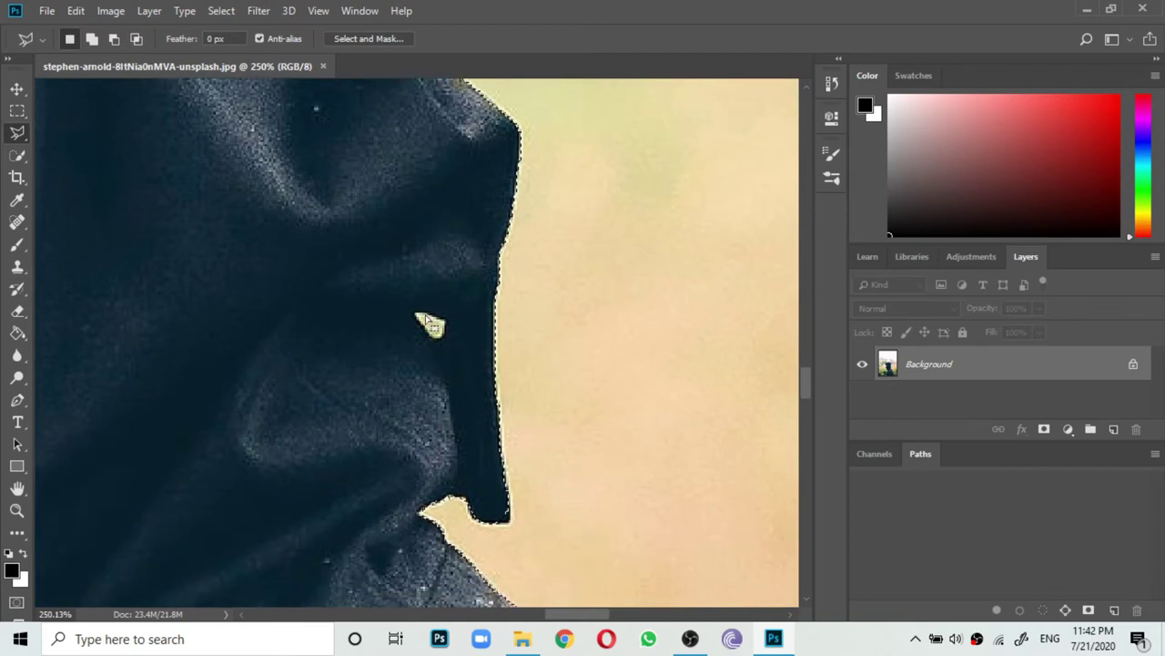
key(alt)
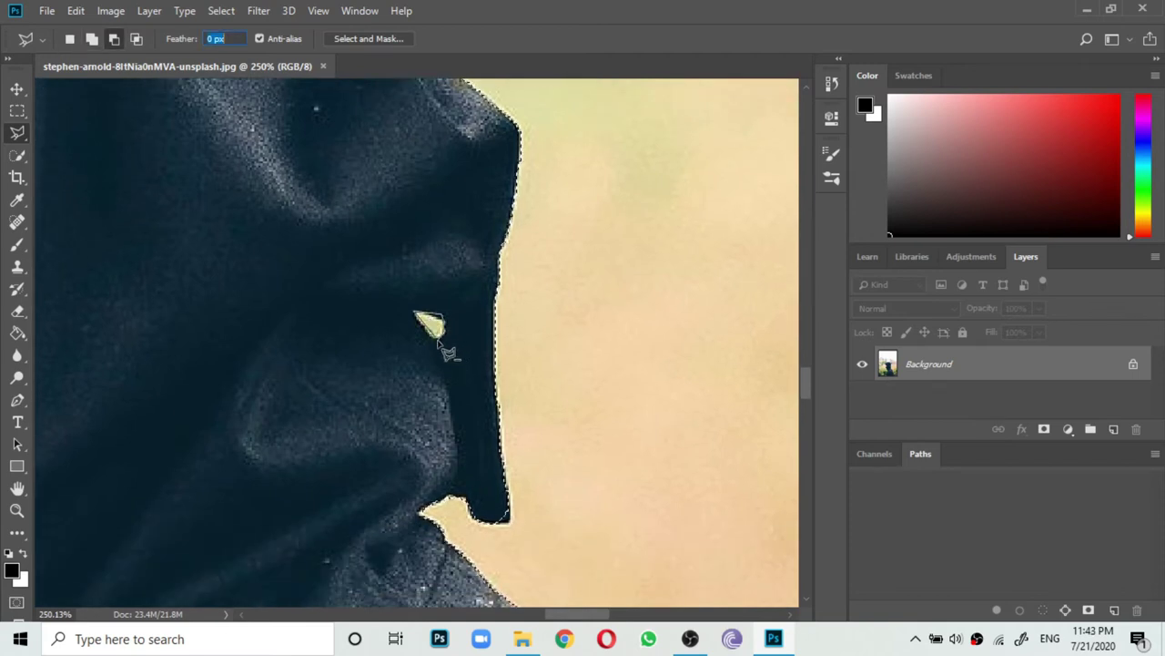
click(416, 315)
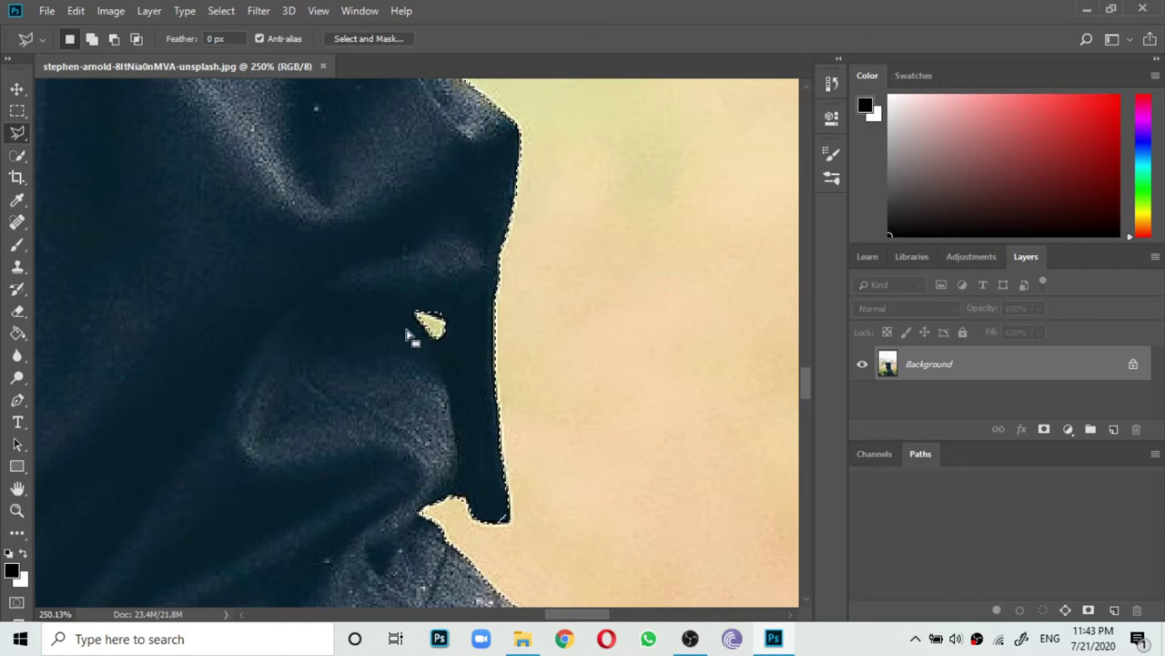
Add a layer mask from the selection to hide the field and buildings.
click(16, 88)
scroll(179, 221, down, 2)
scroll(178, 221, down, 2)
scroll(179, 221, down, 2)
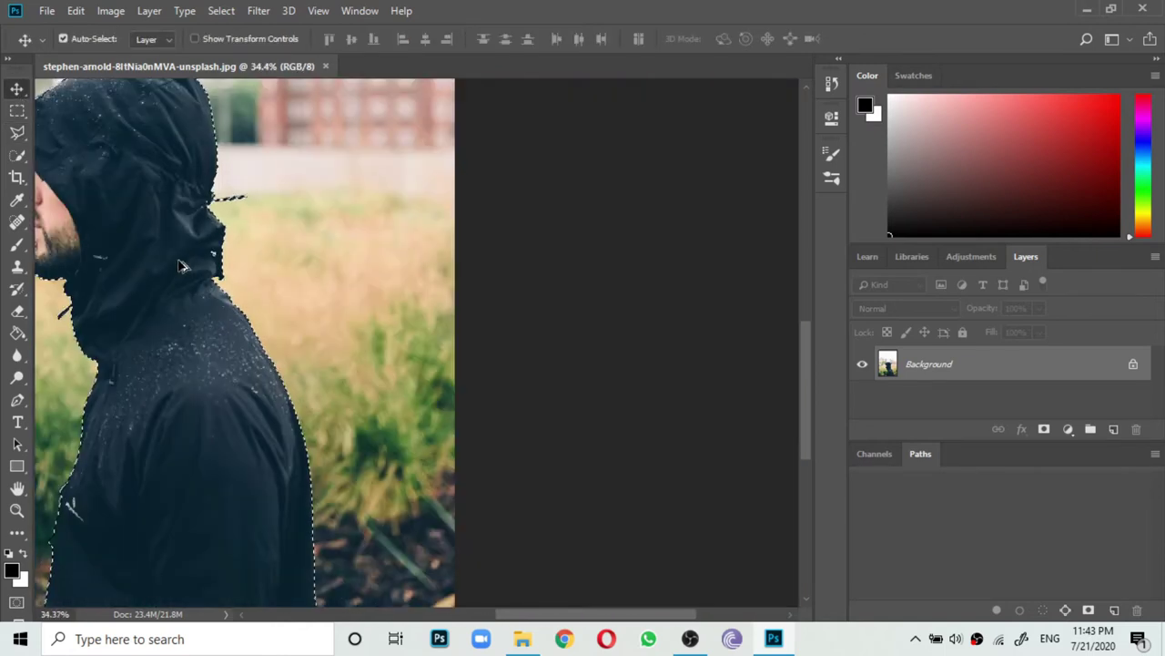
scroll(157, 290, down, 2)
scroll(130, 304, left, 2)
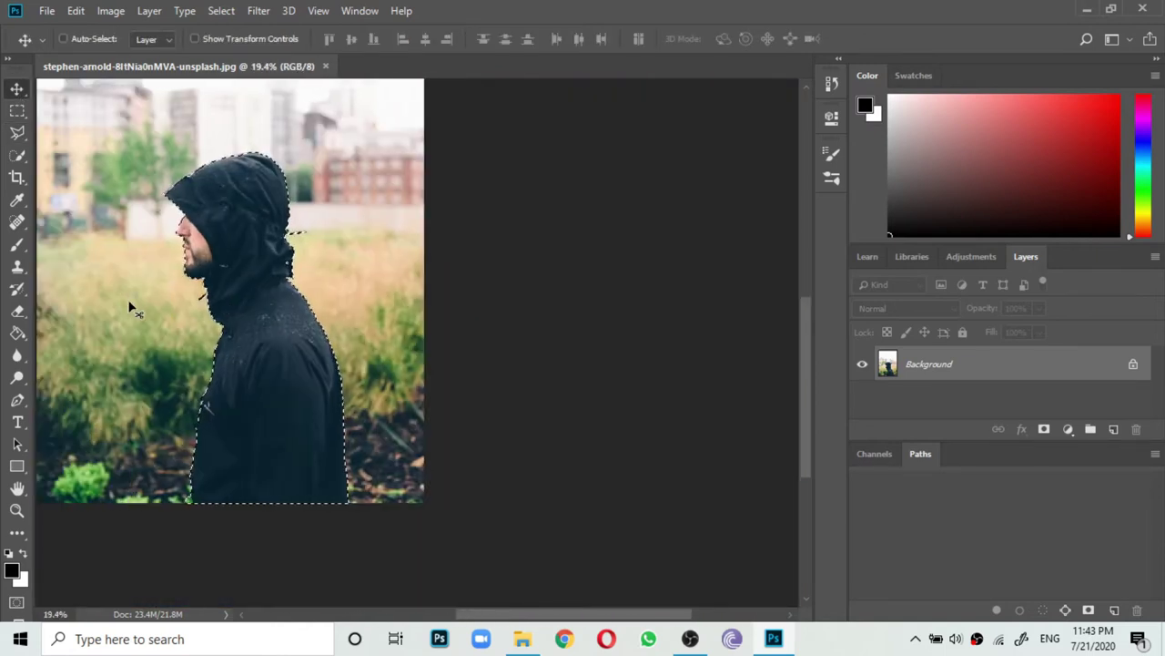
scroll(257, 325, left, 2)
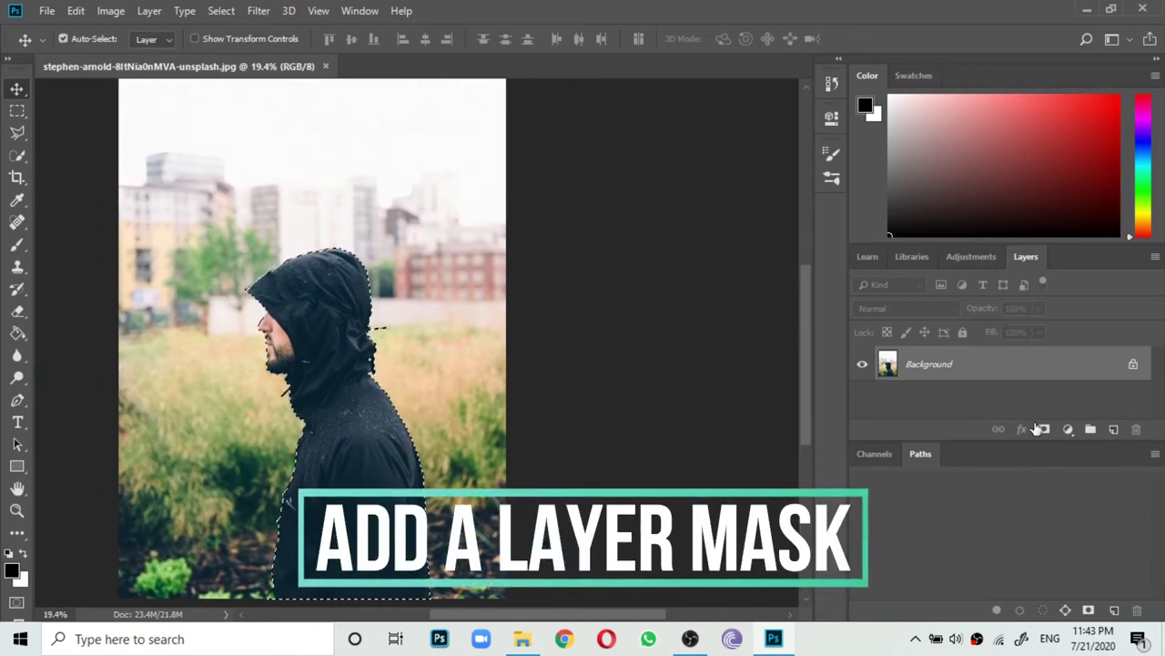
click(1044, 430)
click(16, 178)
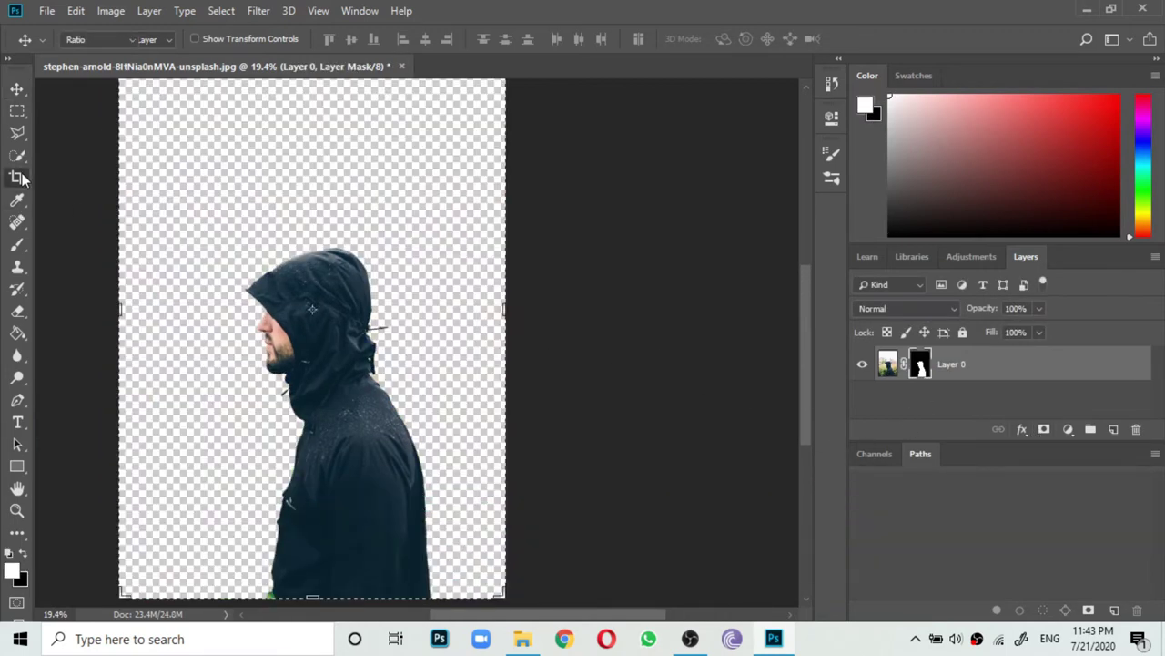
Crop outward to a wide landscape canvas extending right, with the top edge slightly adjusted.
scroll(465, 304, down, 2)
drag(530, 343, 625, 342)
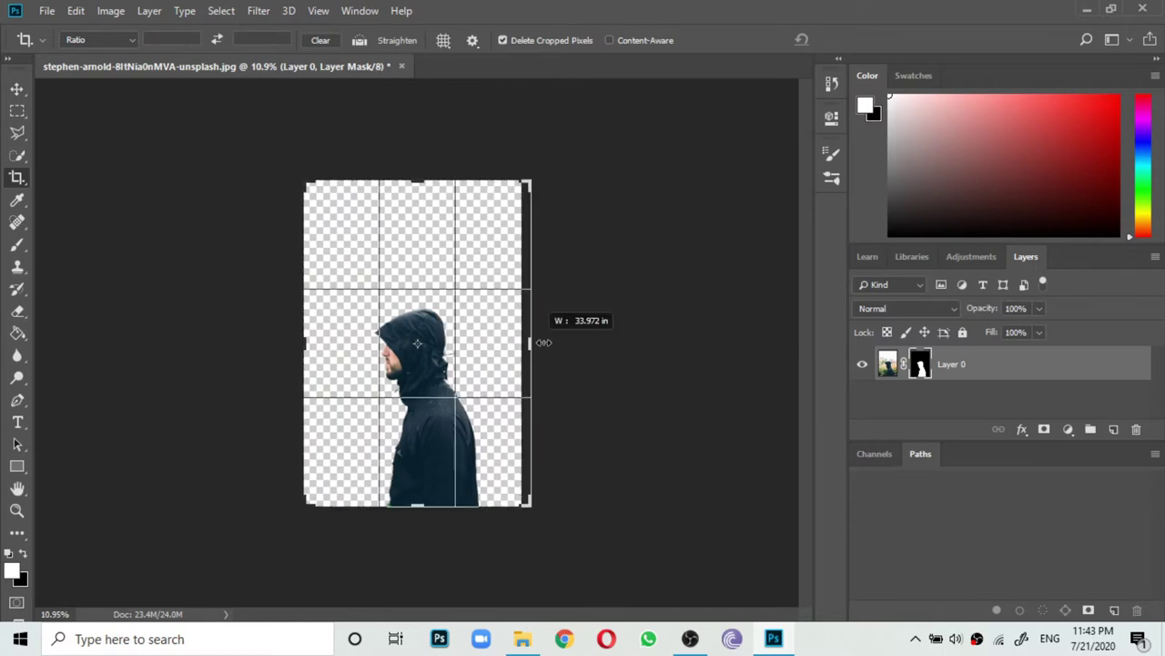
drag(417, 182, 416, 210)
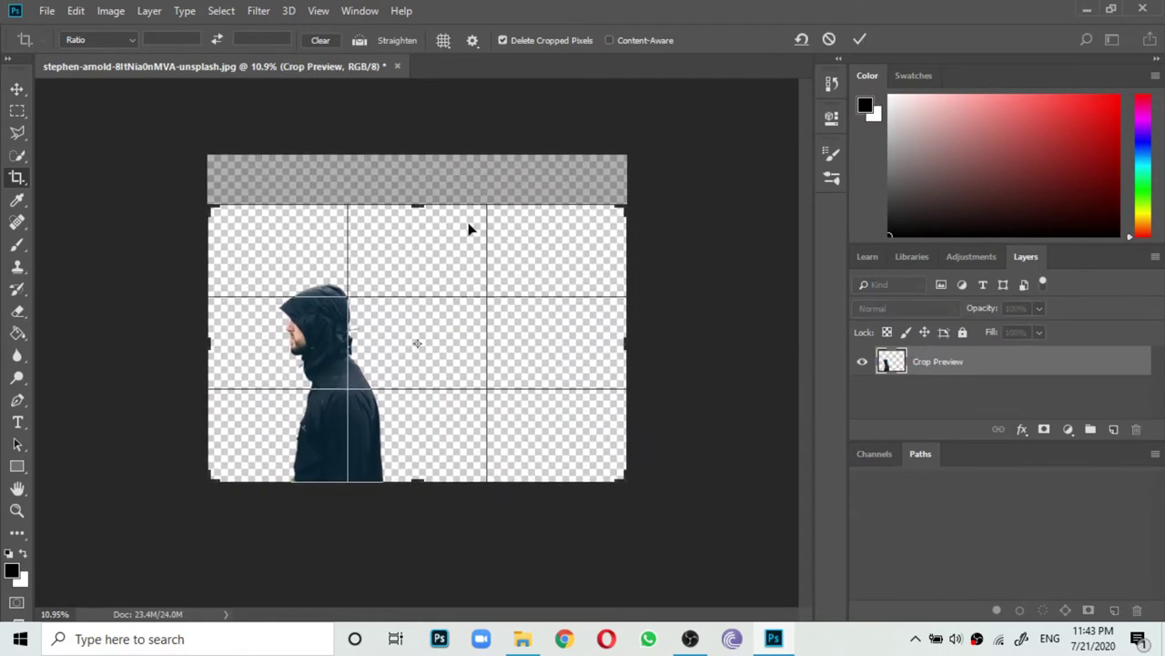
drag(411, 210, 415, 202)
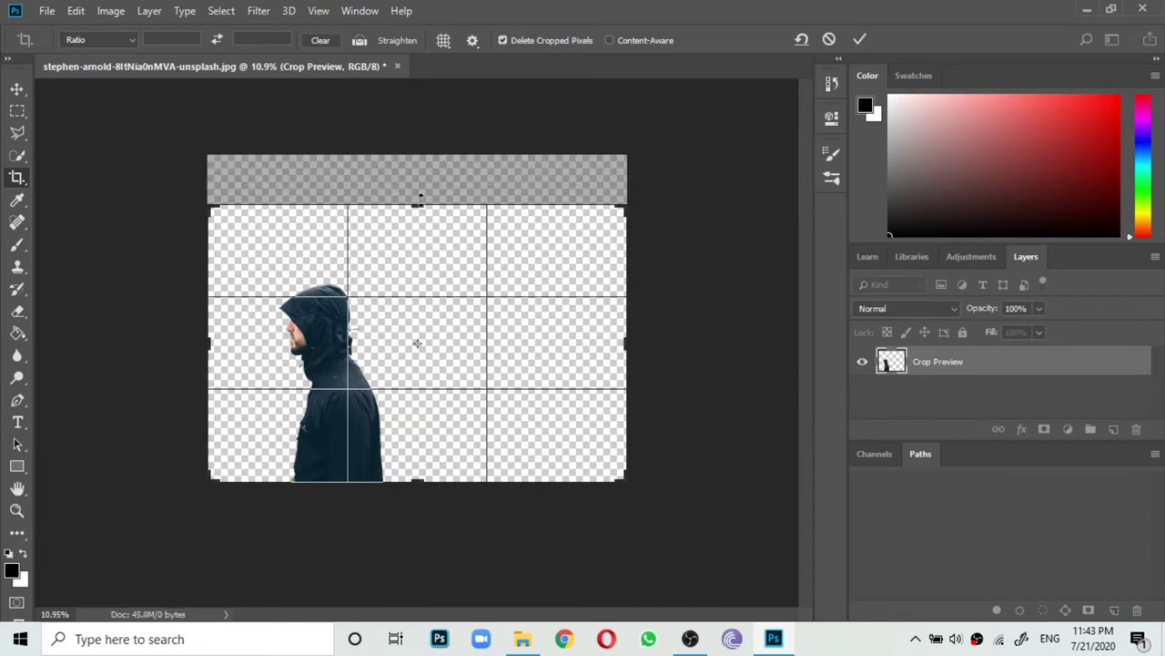
drag(625, 344, 633, 341)
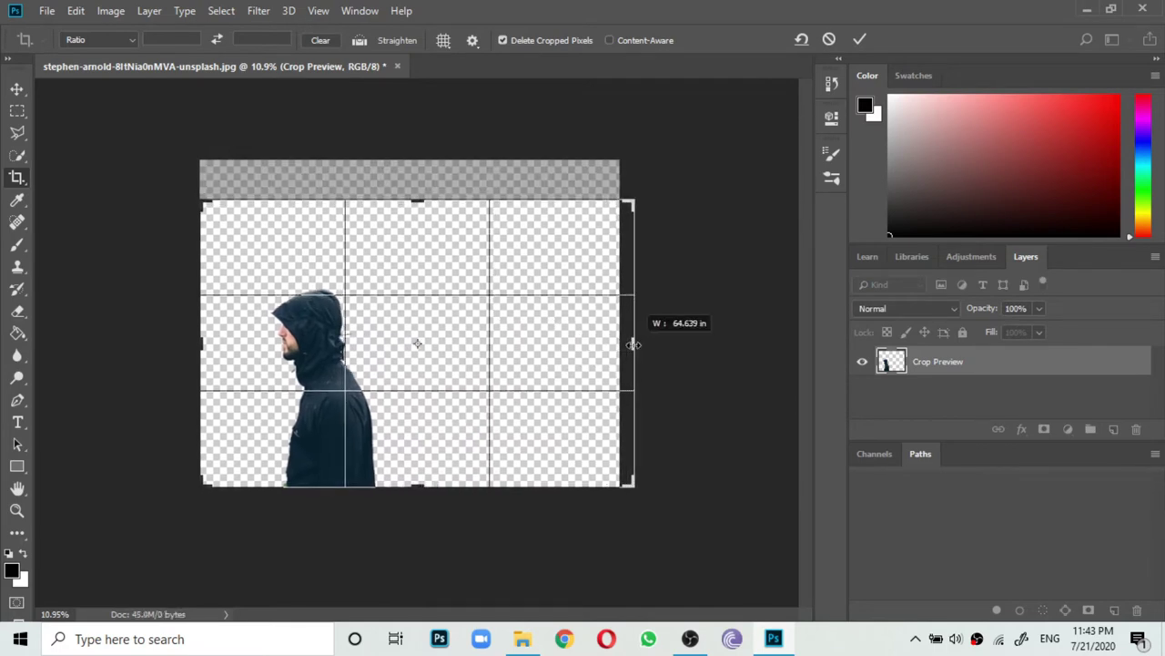
key(Return)
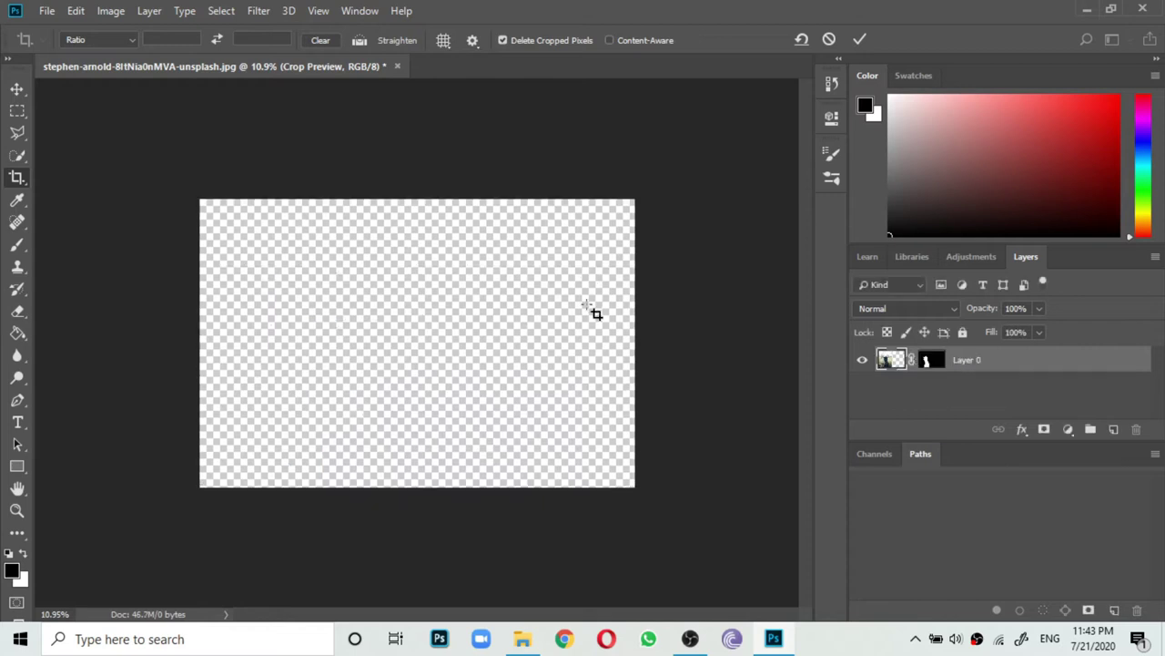
key(ctrl+0)
scroll(113, 114, down, 2)
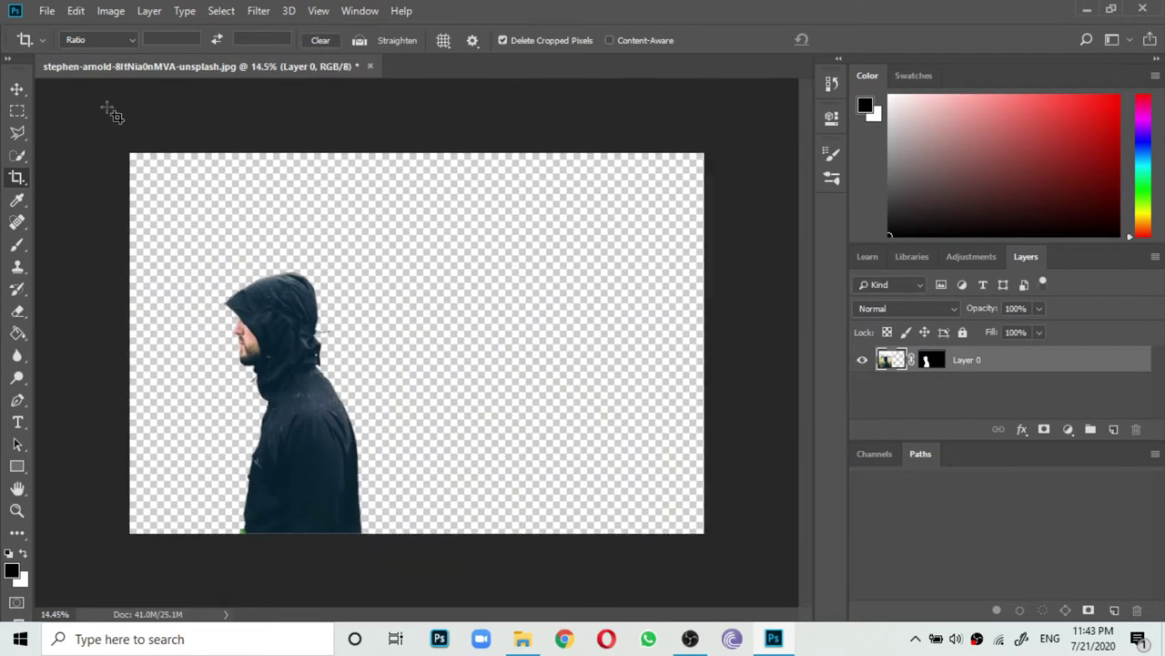
click(27, 89)
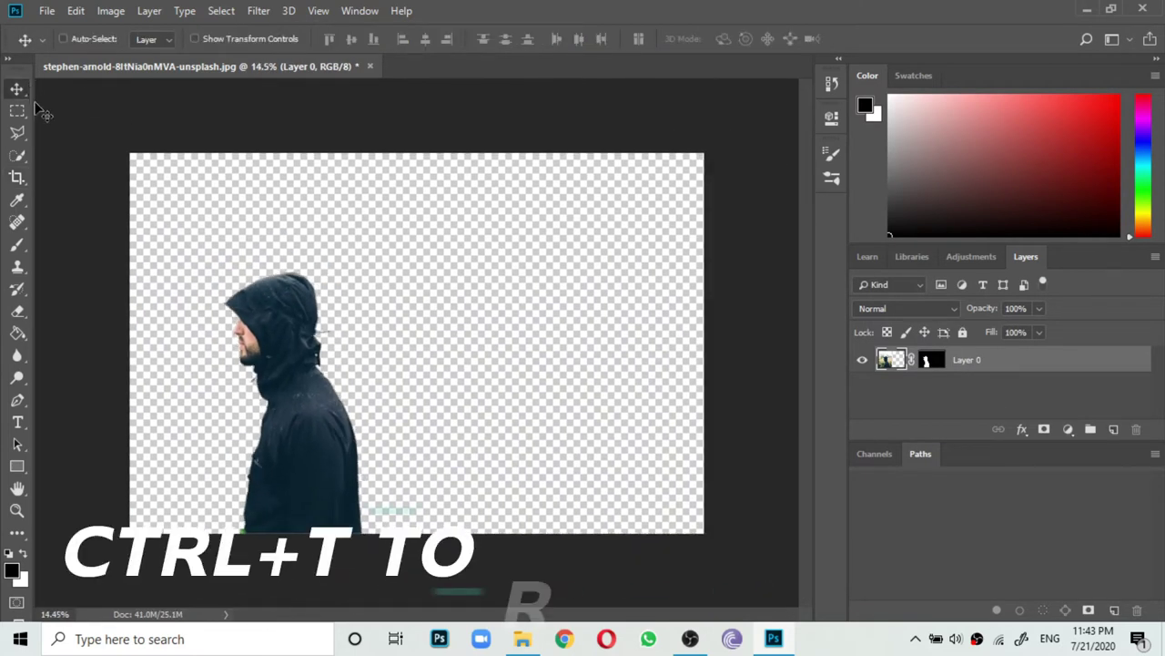
Scale the man's layer to about 126.6% and shift him left, jacket reaching the canvas bottom.
key(ctrl+t)
scroll(134, 216, down, 2)
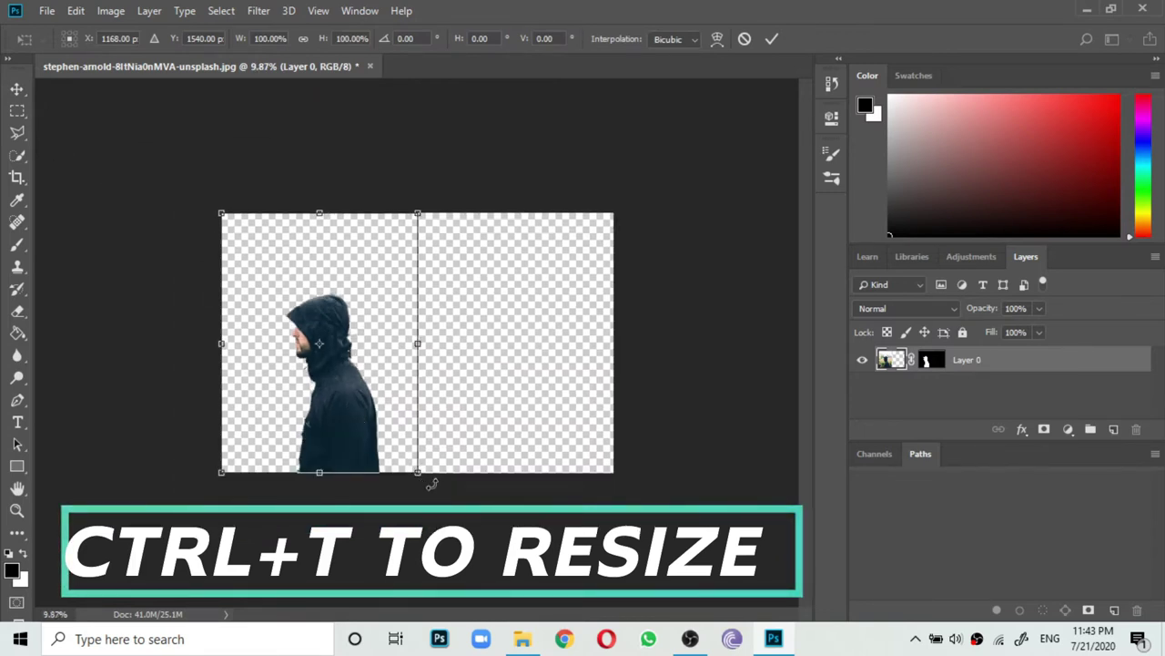
drag(418, 474, 469, 540)
mouse_move(392, 442)
mouse_down()
mouse_move(341, 392)
mouse_move(355, 387)
mouse_up()
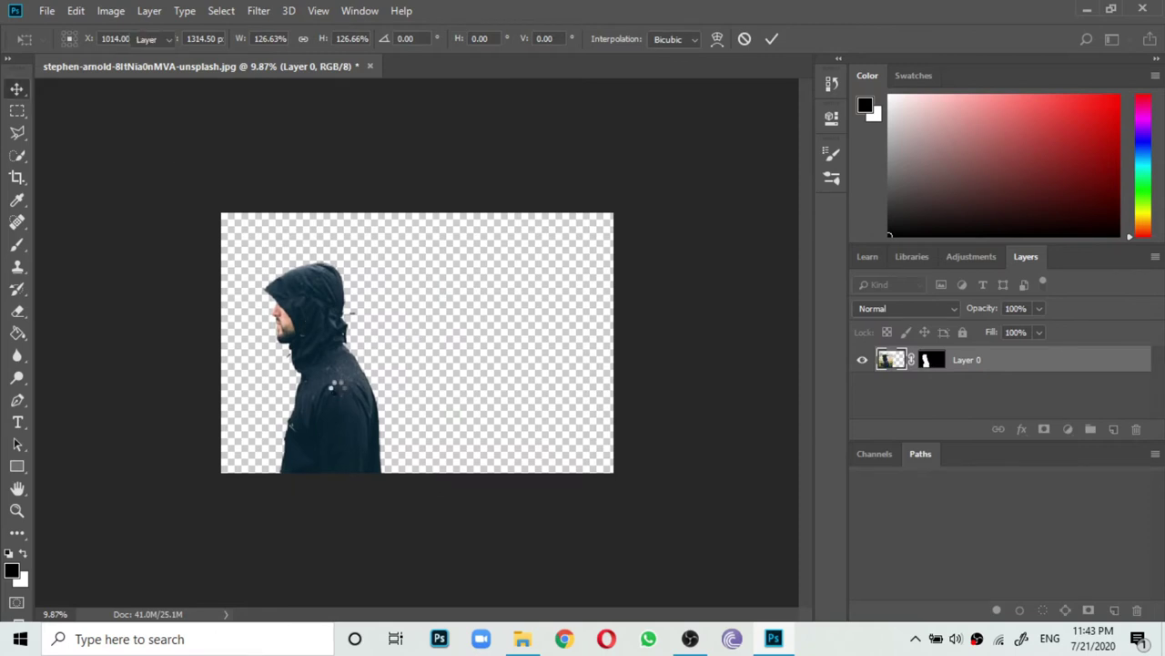
key(Return)
scroll(341, 391, up, 2)
drag(331, 410, 293, 408)
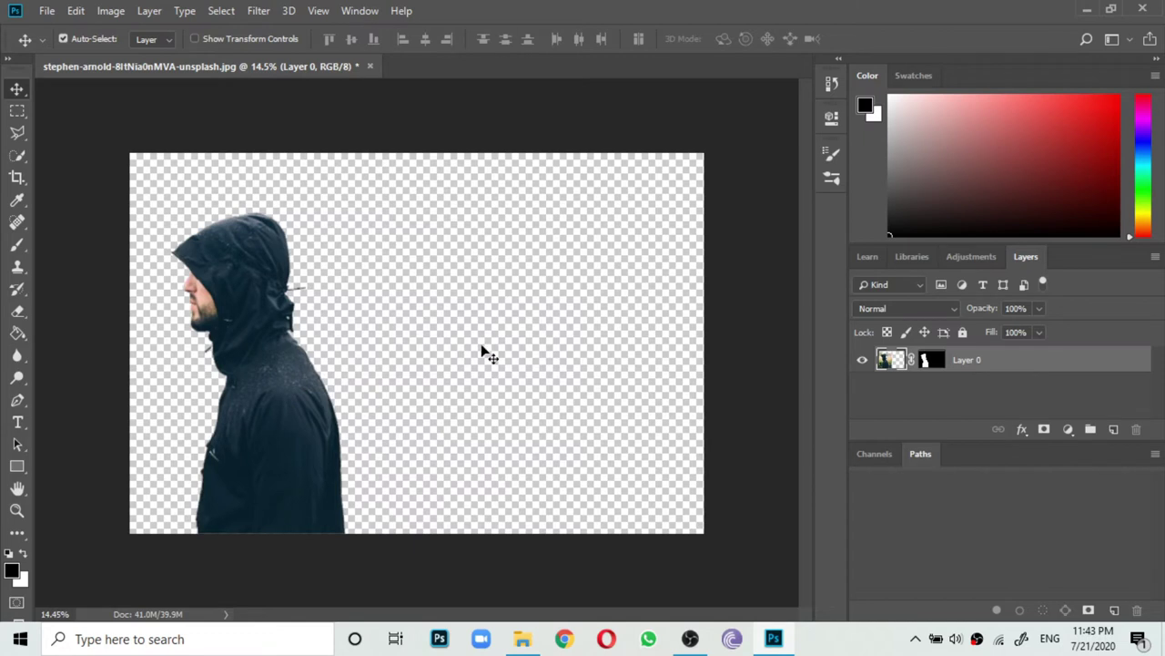
Add a reversed radial black-to-white gradient fill at 241% scale with its centre lowered.
click(1068, 429)
click(1062, 139)
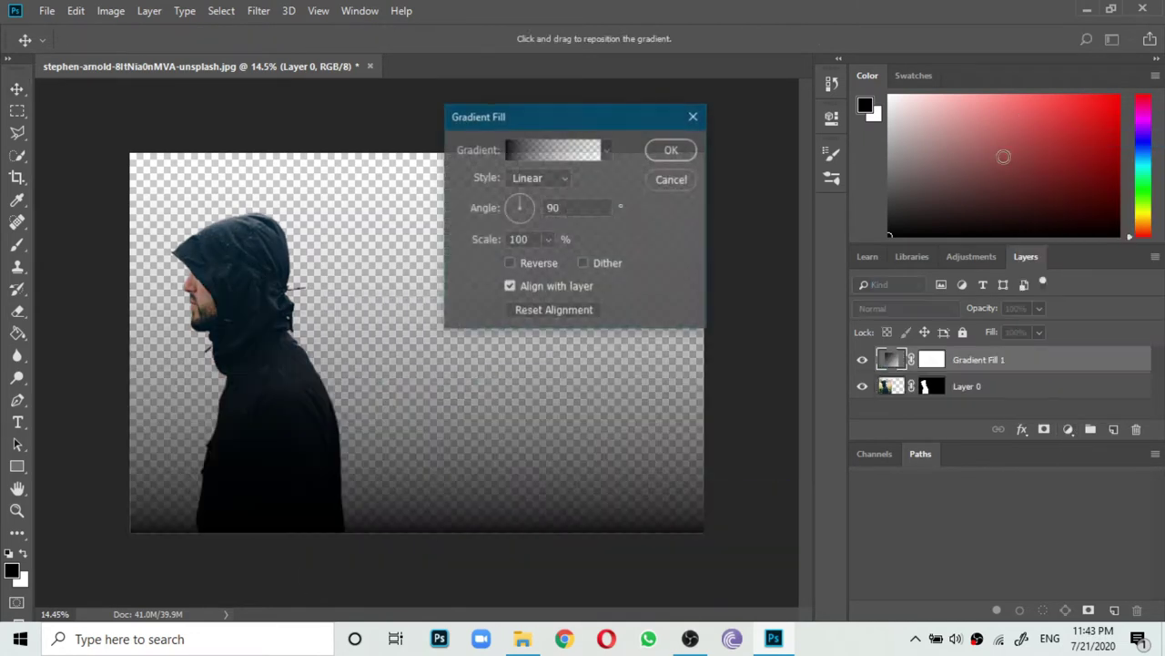
click(593, 151)
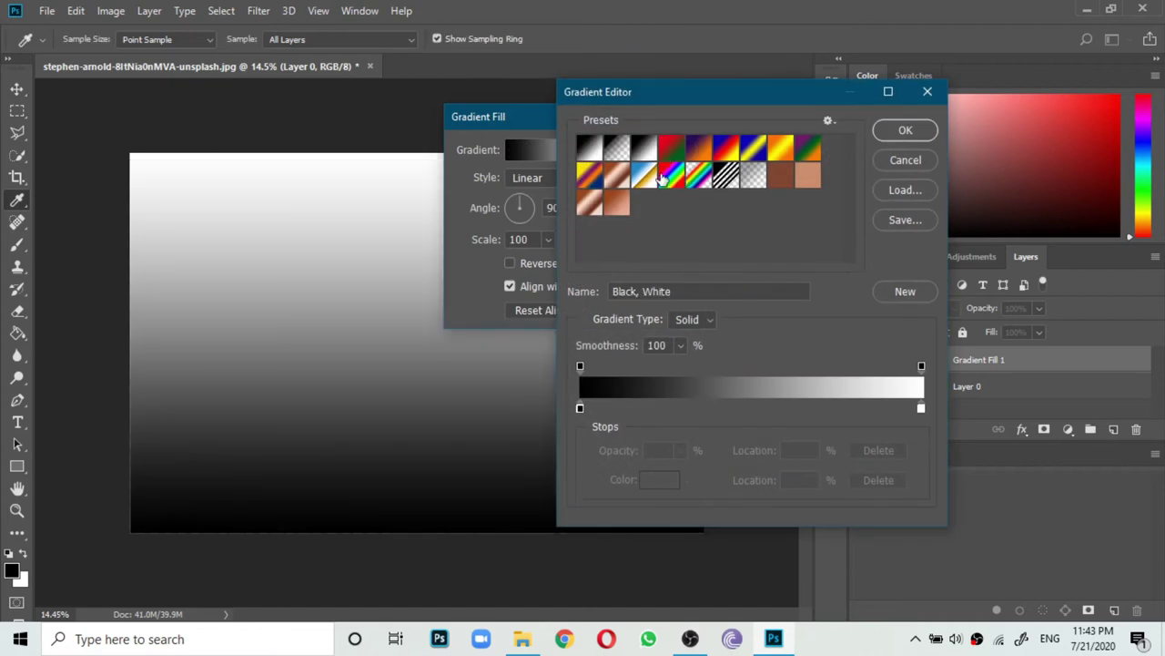
click(908, 133)
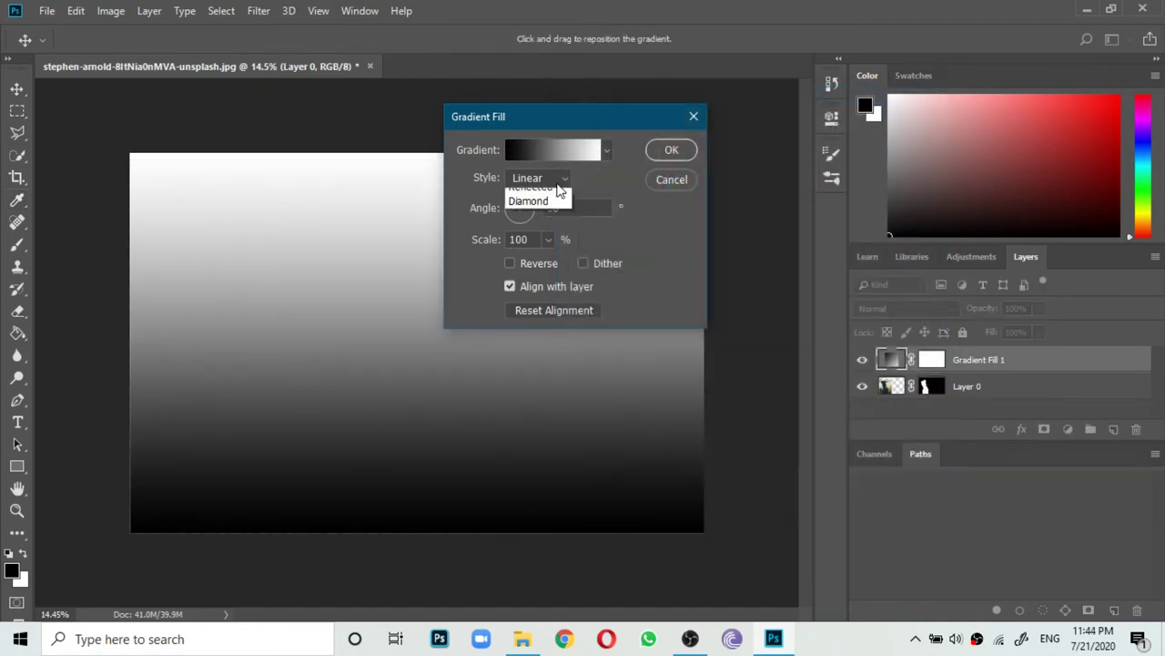
click(546, 202)
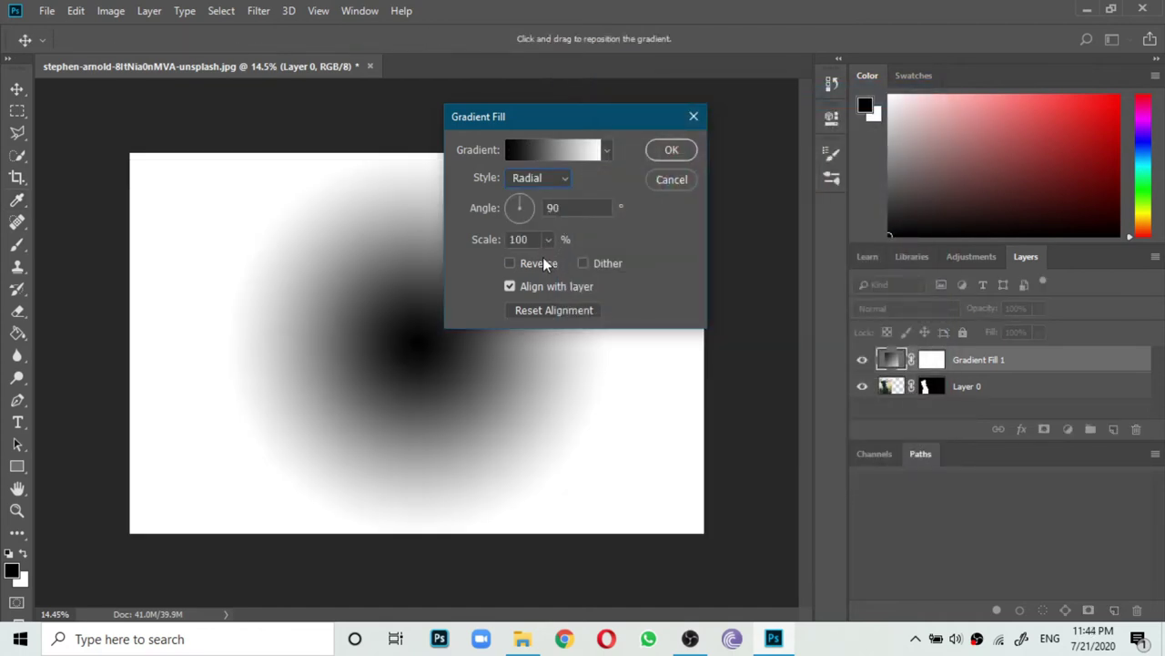
click(543, 262)
drag(484, 239, 599, 235)
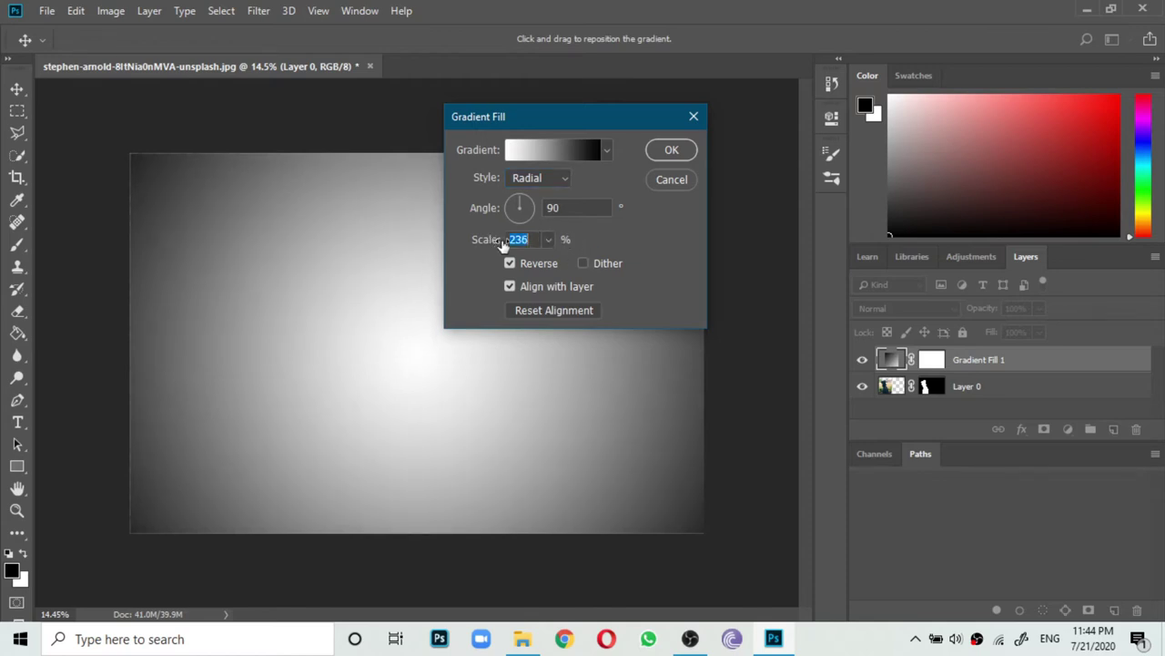
drag(503, 244, 507, 244)
drag(368, 197, 367, 224)
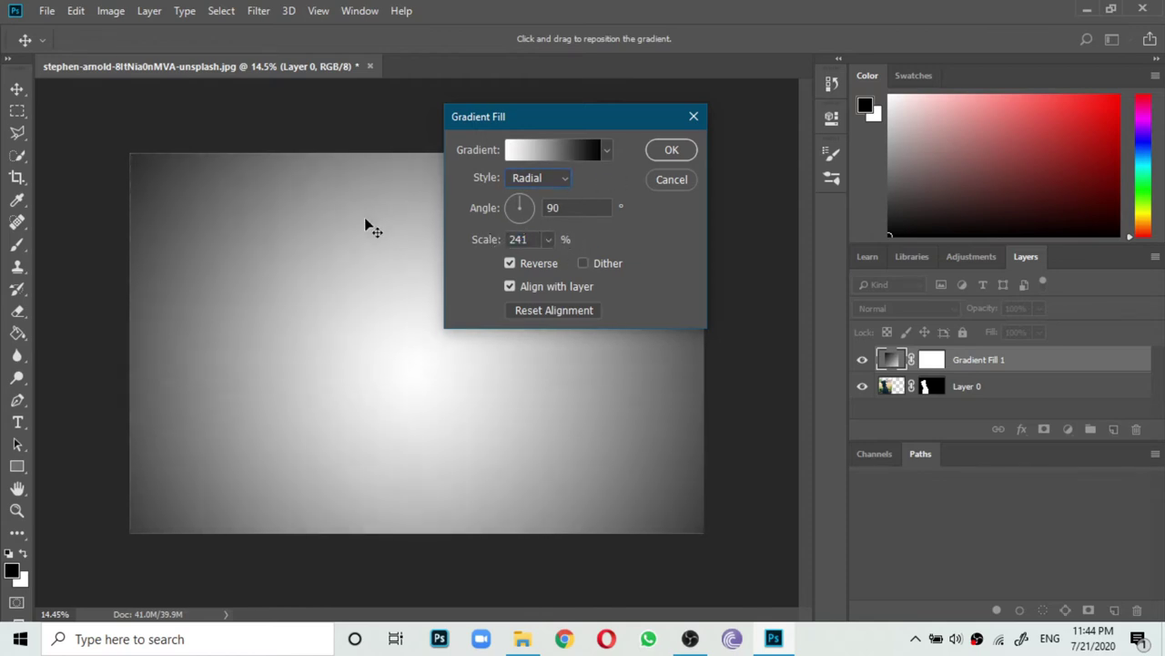
click(671, 151)
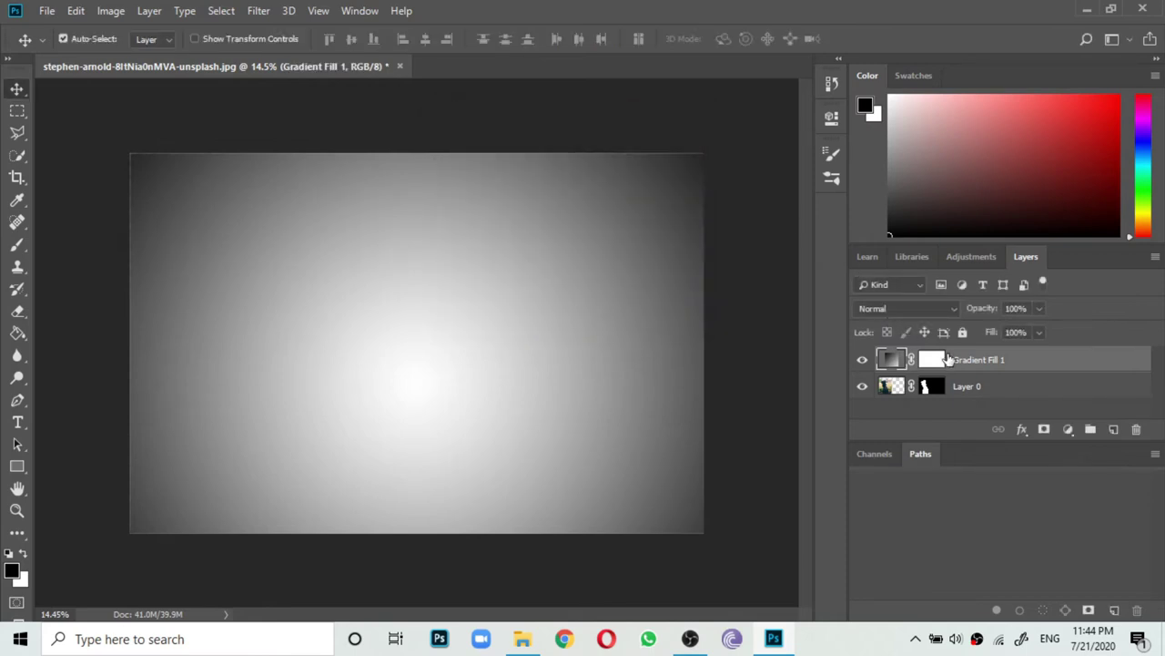
Move Gradient Fill 1 below Layer 0 and reselect Layer 0.
drag(950, 359, 967, 404)
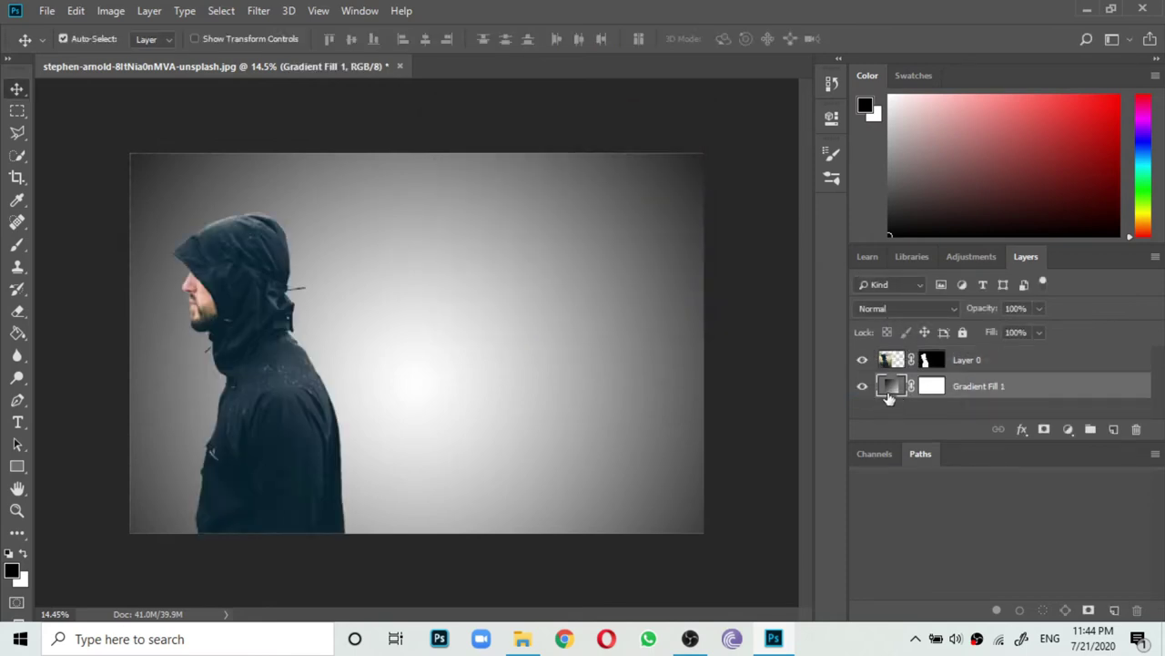
click(971, 359)
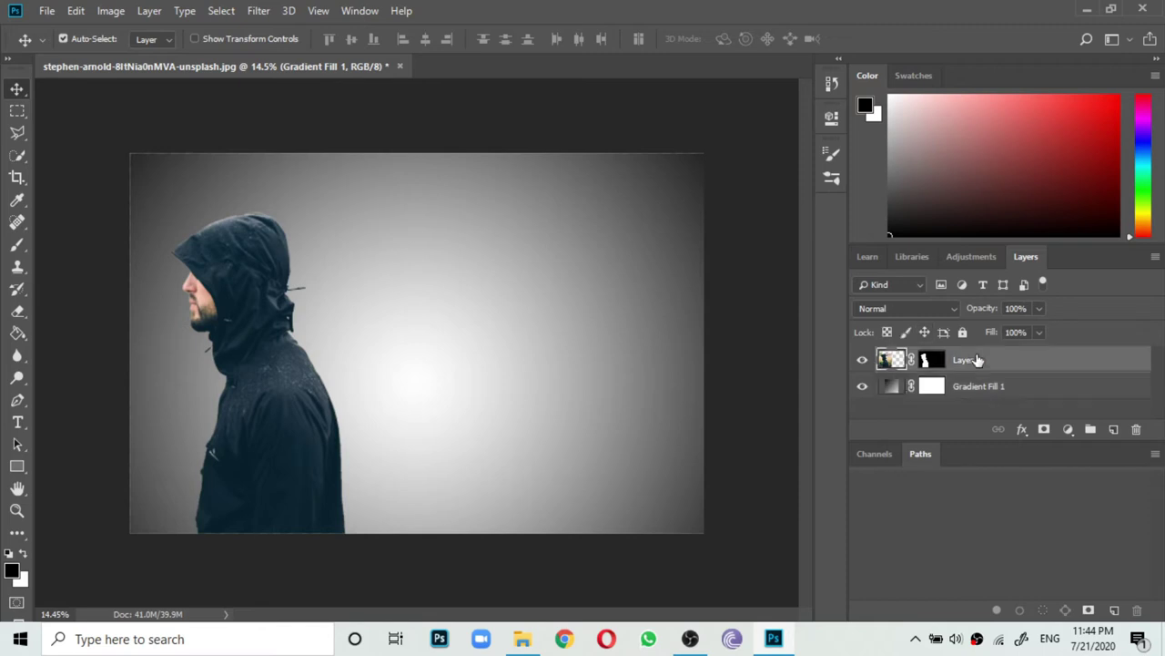
right_click(977, 354)
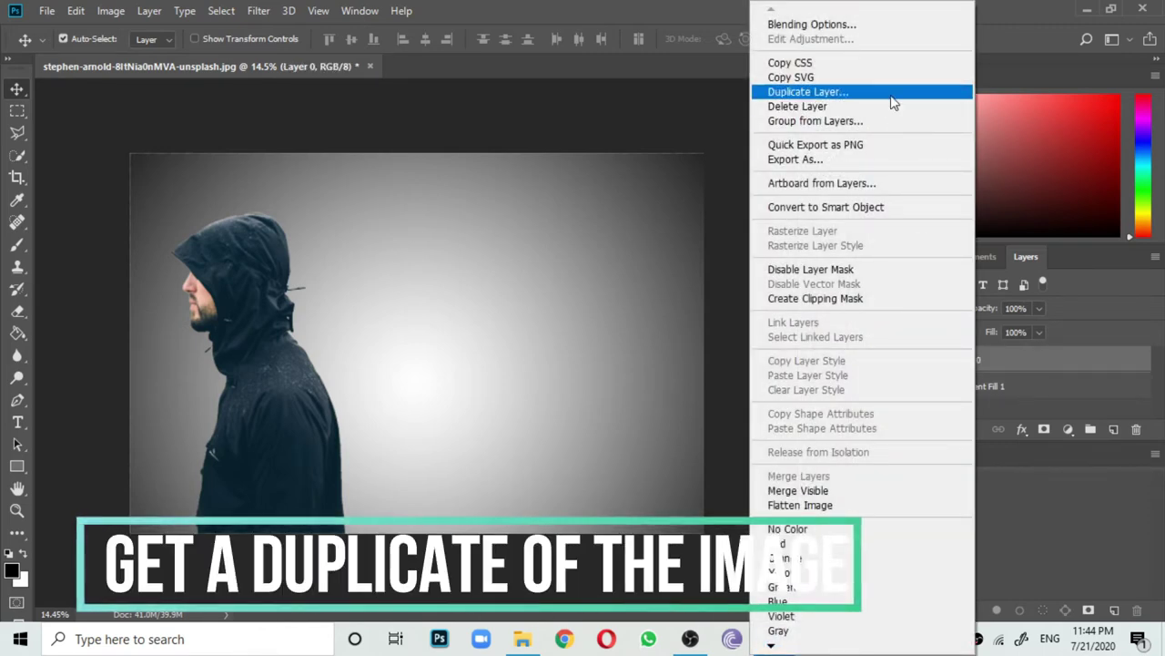
Duplicate Layer 0 and apply the copy's layer mask.
click(891, 91)
click(725, 161)
click(938, 360)
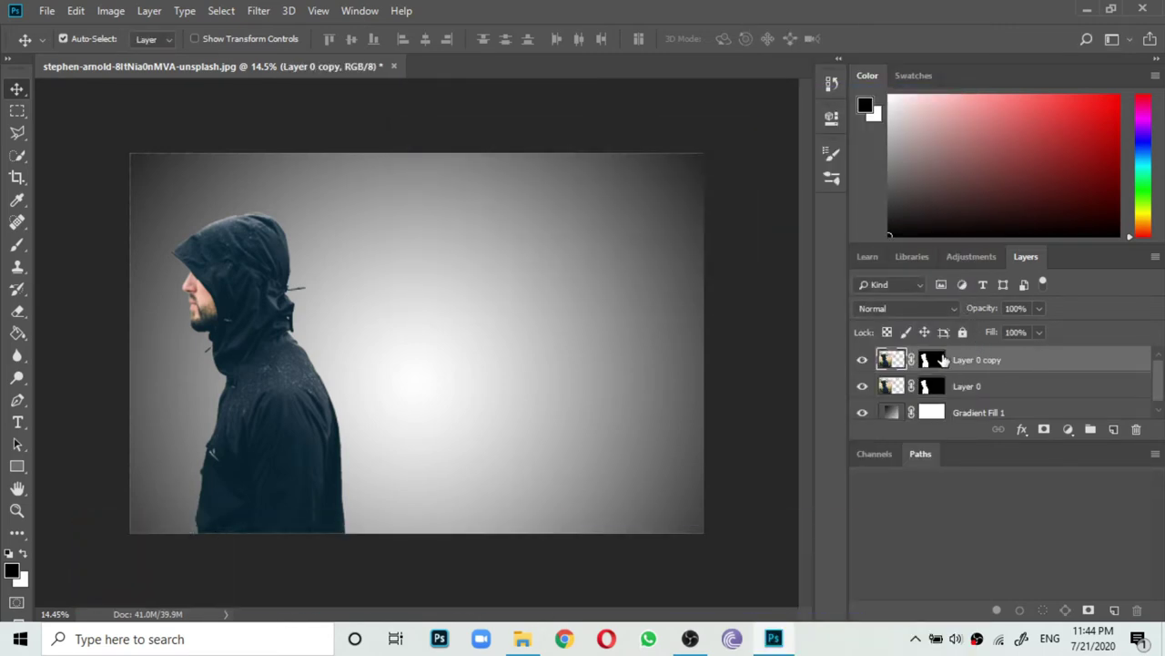
right_click(942, 356)
click(969, 403)
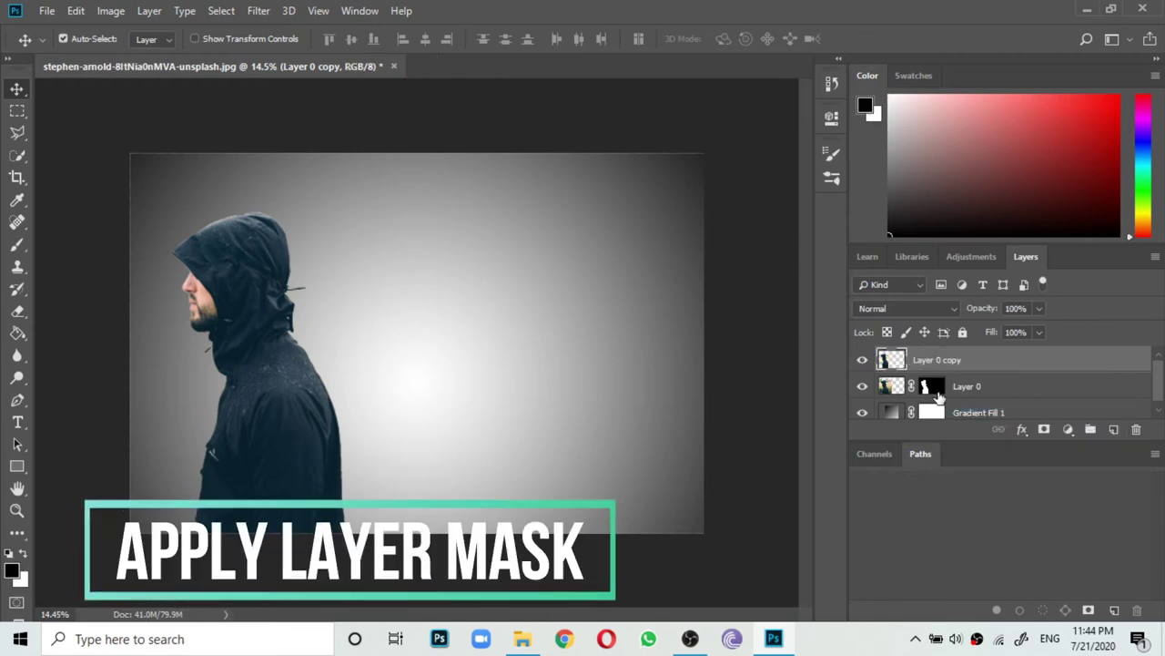
Apply Layer 0's mask, then open Liquify on Layer 0 copy.
click(930, 386)
right_click(937, 393)
click(971, 440)
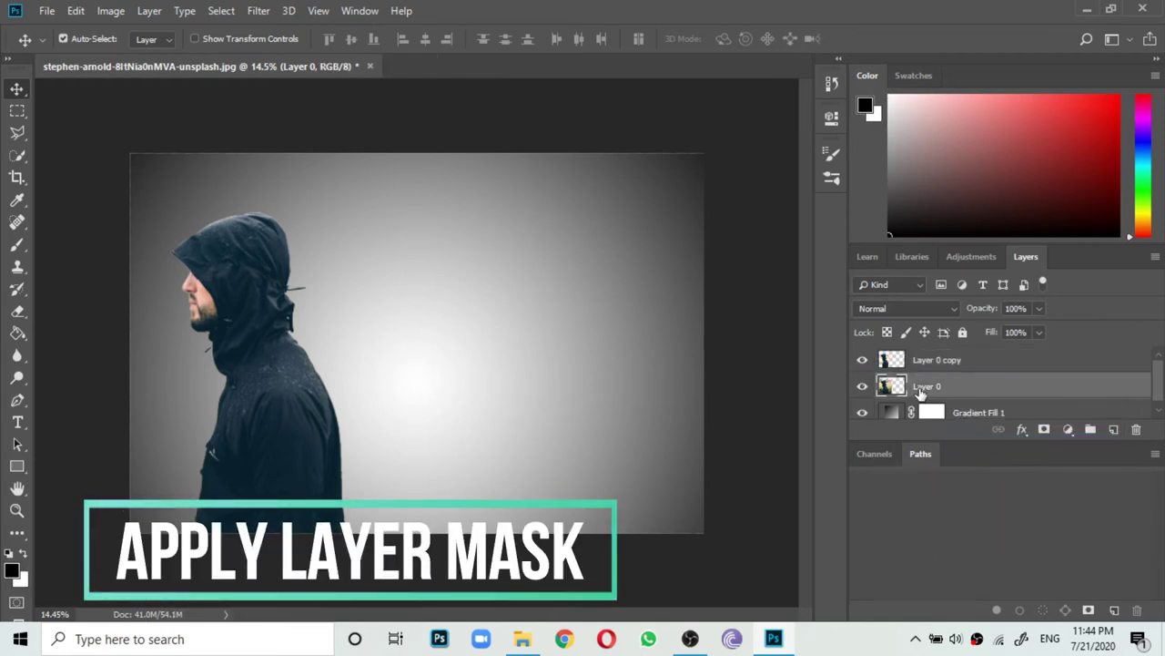
click(906, 364)
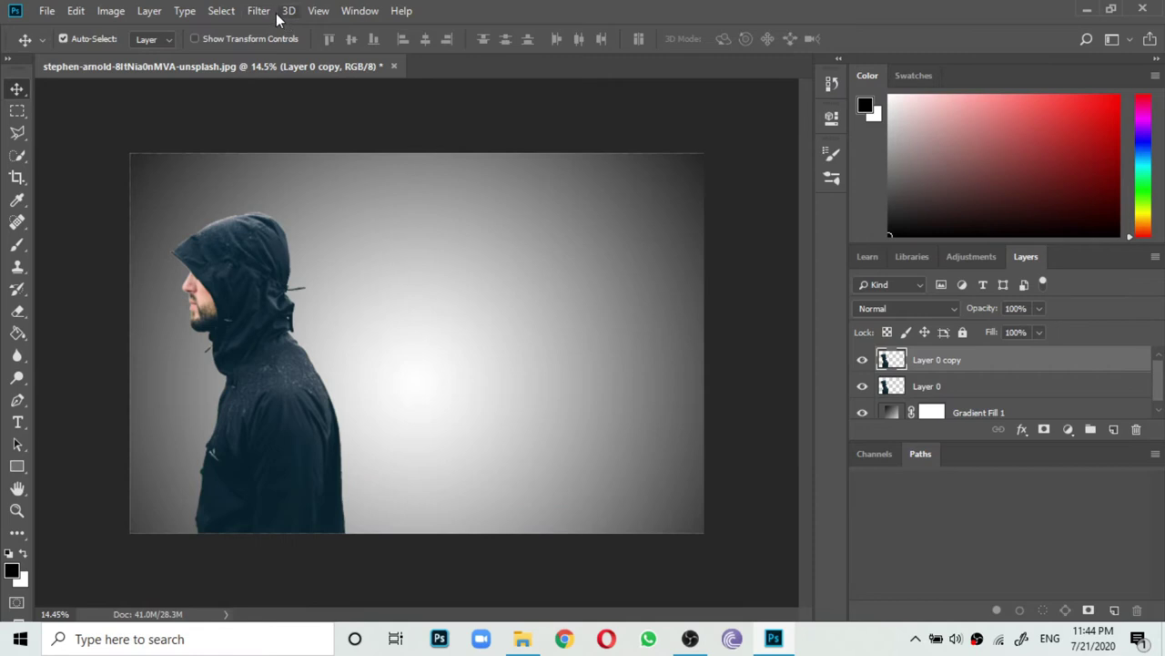
click(260, 11)
click(289, 147)
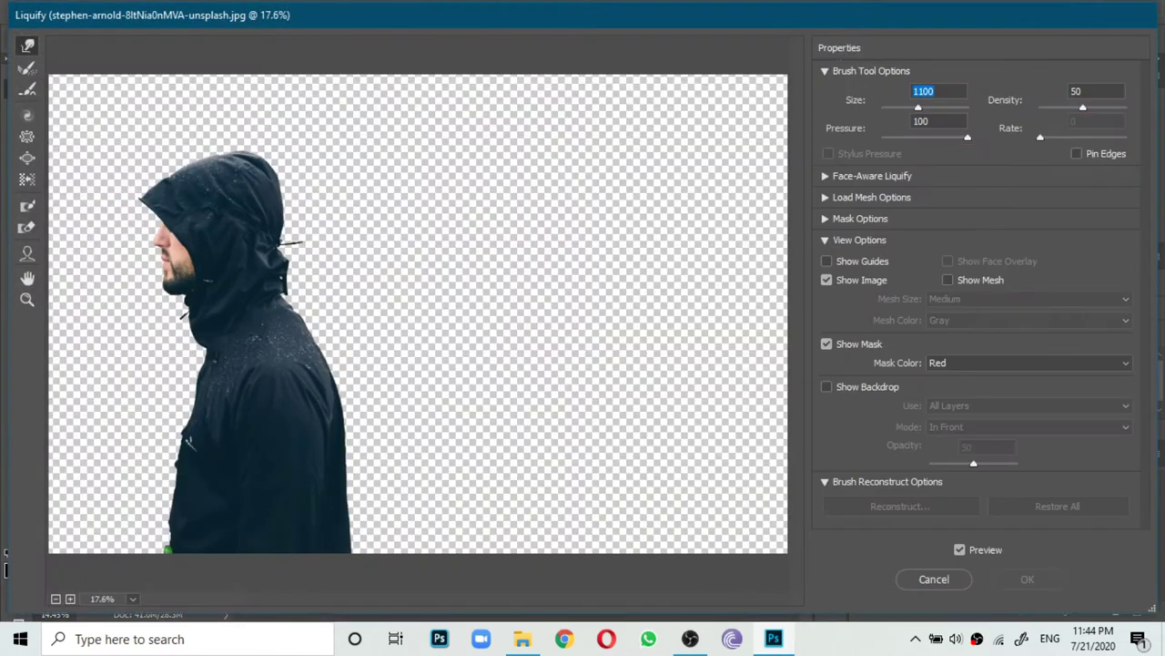
Forward-warp the hood up and right into a wide band reaching the canvas top.
mouse_move(295, 194)
mouse_down()
mouse_move(403, 59)
mouse_move(364, 194)
mouse_move(559, 117)
mouse_up()
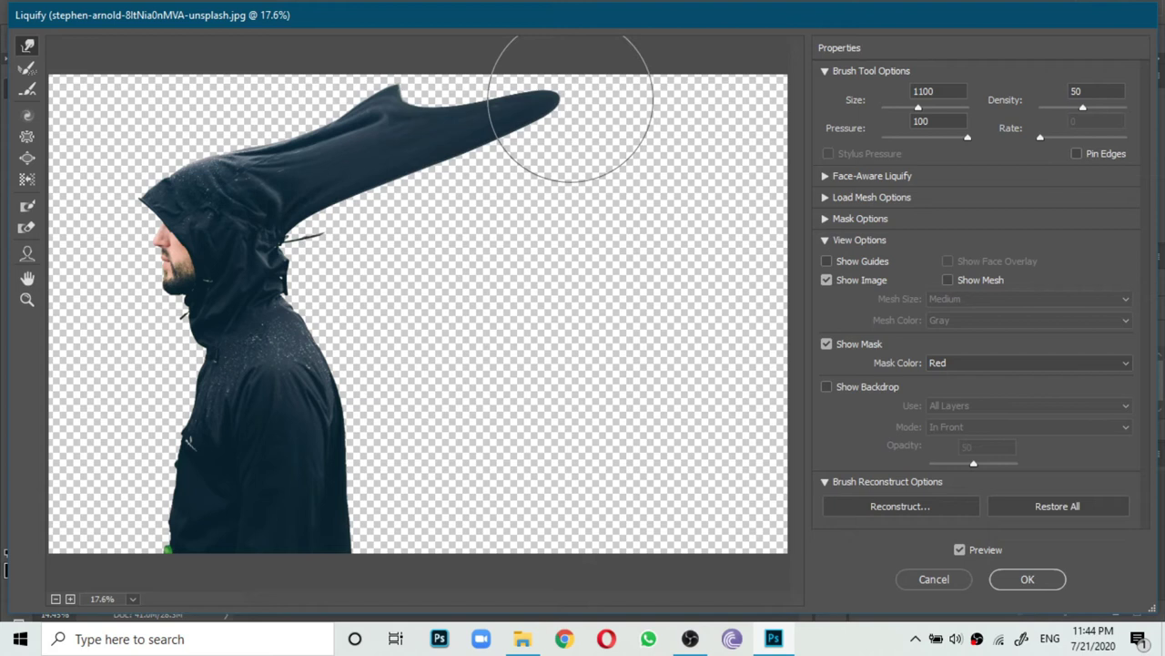
mouse_move(444, 91)
mouse_down()
mouse_move(475, 23)
mouse_move(601, 28)
mouse_up()
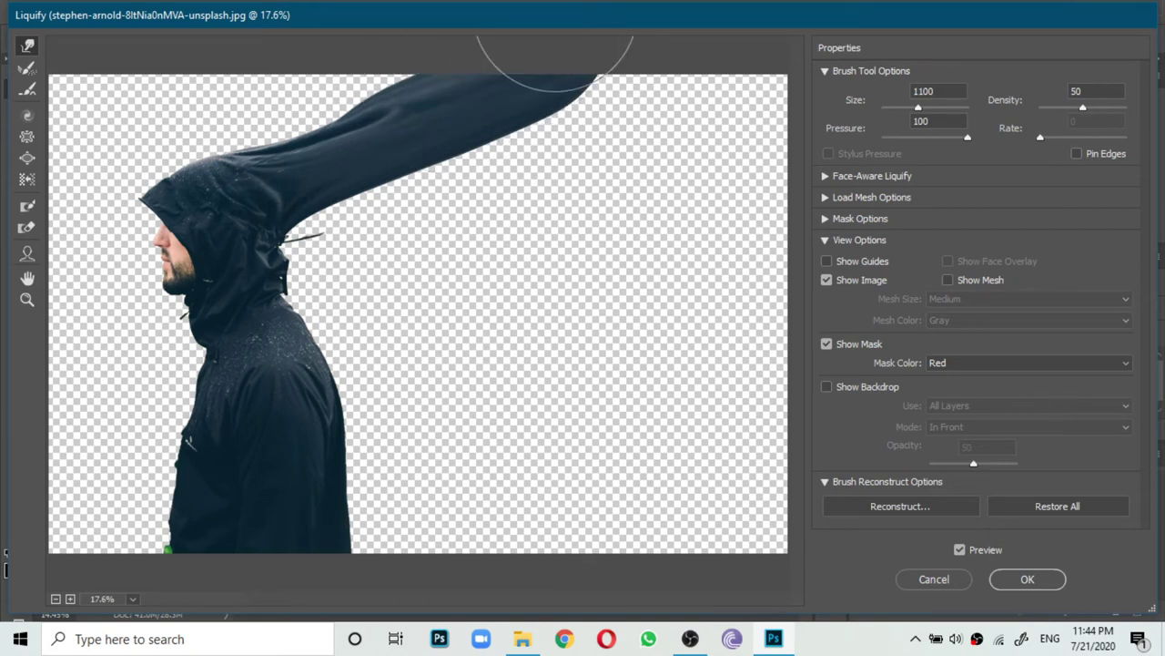
mouse_move(284, 121)
mouse_down()
mouse_move(403, 26)
mouse_move(351, 13)
mouse_up()
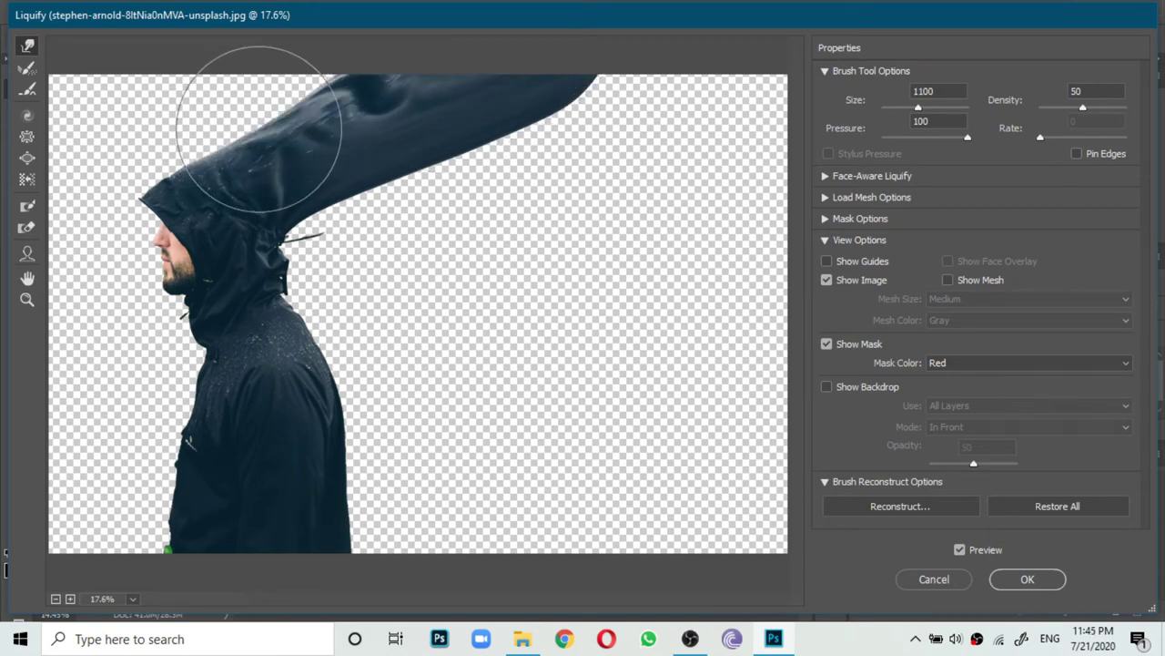
drag(261, 143, 450, 37)
drag(307, 135, 312, 52)
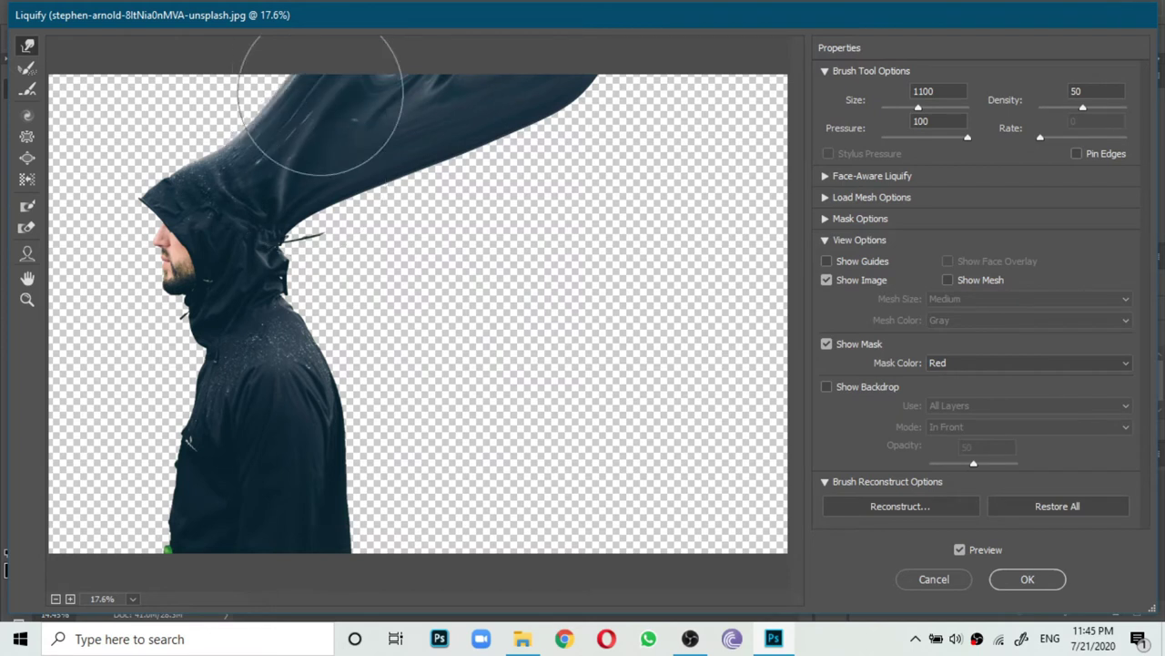
drag(273, 91, 520, 149)
mouse_move(389, 203)
mouse_down()
mouse_move(371, 165)
mouse_move(692, 110)
mouse_up()
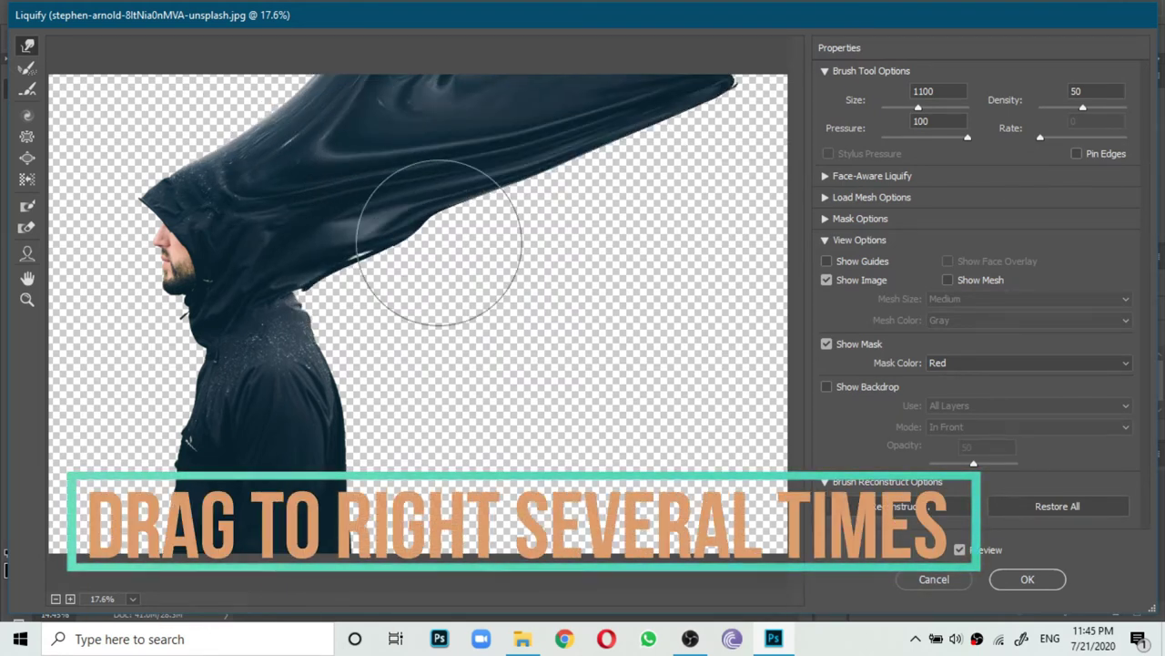
Sweep the shoulder and lower jacket fabric up and right, then apply Liquify.
mouse_move(364, 338)
mouse_down()
mouse_move(419, 233)
mouse_move(494, 221)
mouse_move(617, 137)
mouse_move(556, 351)
mouse_move(346, 307)
mouse_move(651, 236)
mouse_up()
mouse_move(534, 209)
mouse_down()
mouse_move(715, 188)
mouse_move(473, 474)
mouse_move(764, 332)
mouse_move(755, 234)
mouse_move(383, 450)
mouse_move(715, 353)
mouse_move(849, 373)
mouse_move(659, 411)
mouse_move(675, 499)
mouse_move(608, 559)
mouse_move(728, 565)
mouse_move(701, 465)
mouse_up()
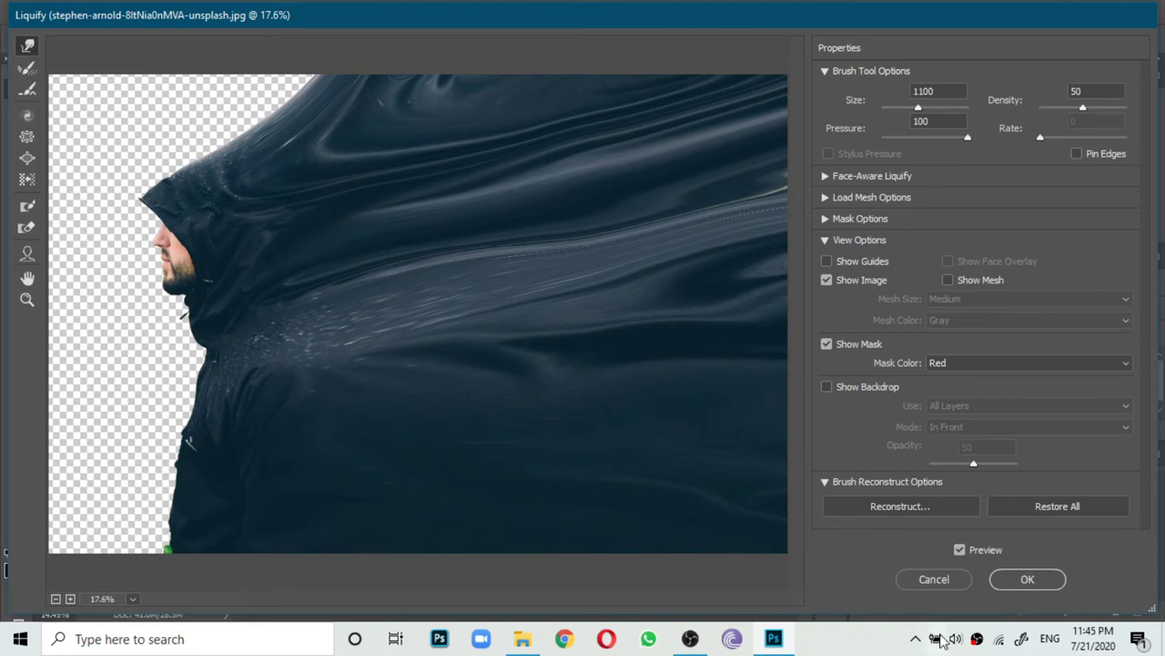
click(1027, 579)
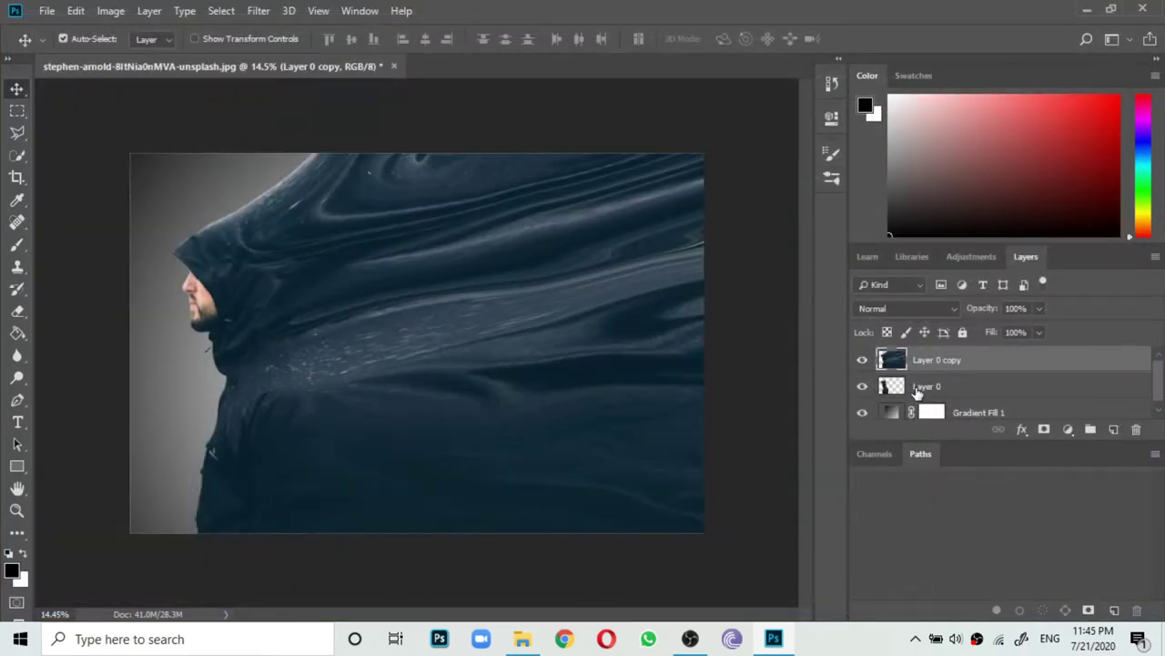
Select the original Layer 0, hide the liquified copy, and begin opening a file.
click(919, 389)
click(859, 362)
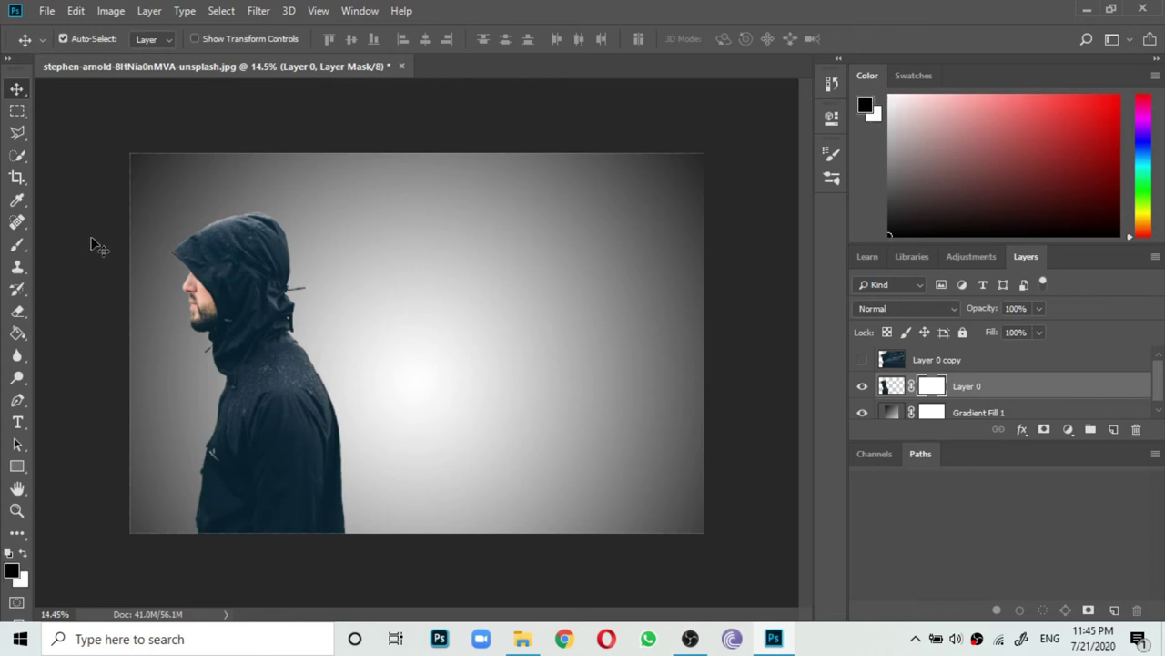
click(46, 10)
click(57, 44)
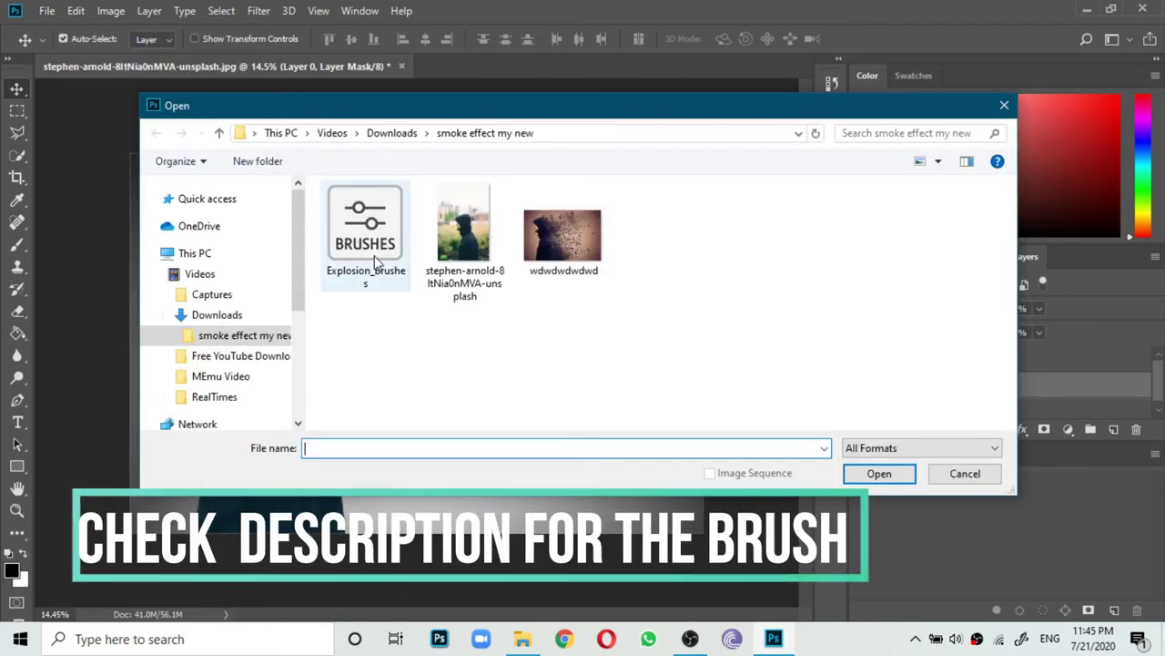
Load Explosion_Brushes and make 003_Explosion at 1536 px the active brush tip.
click(366, 232)
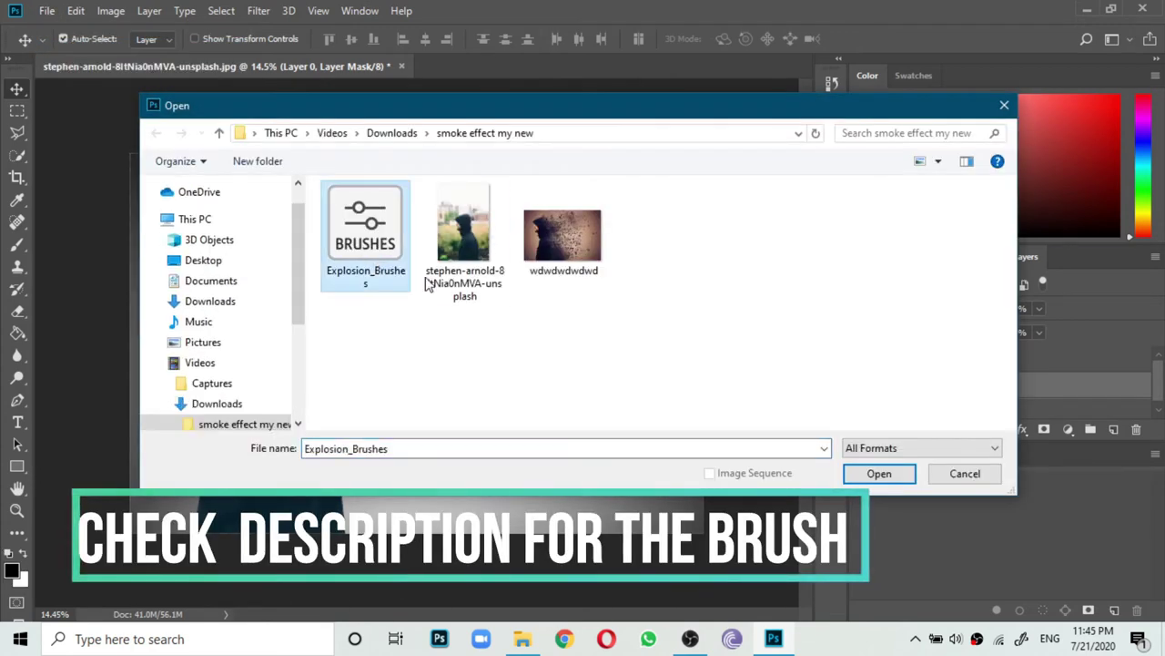
click(879, 473)
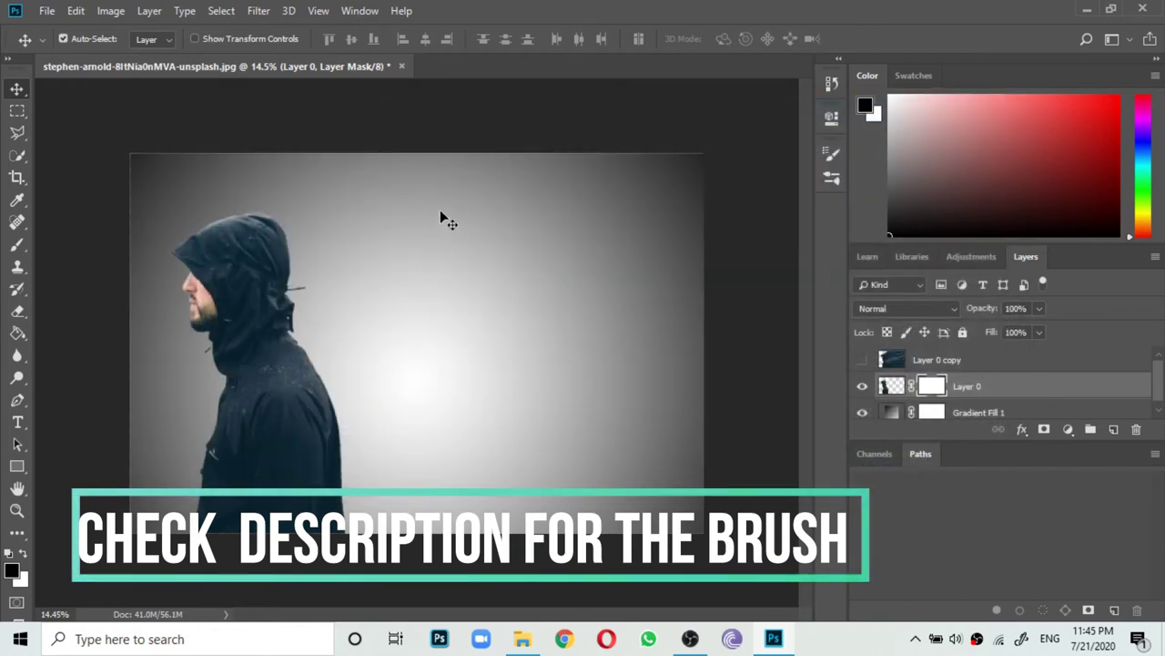
click(16, 244)
right_click(455, 202)
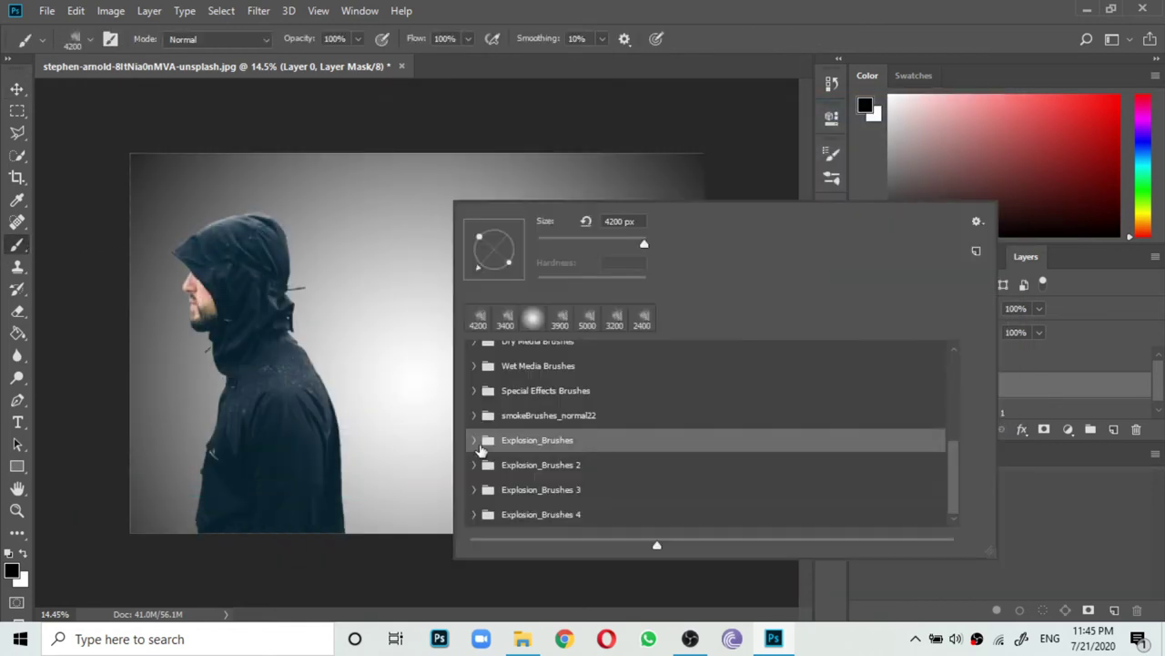
click(477, 443)
scroll(501, 459, down, 1)
scroll(507, 461, down, 1)
click(537, 426)
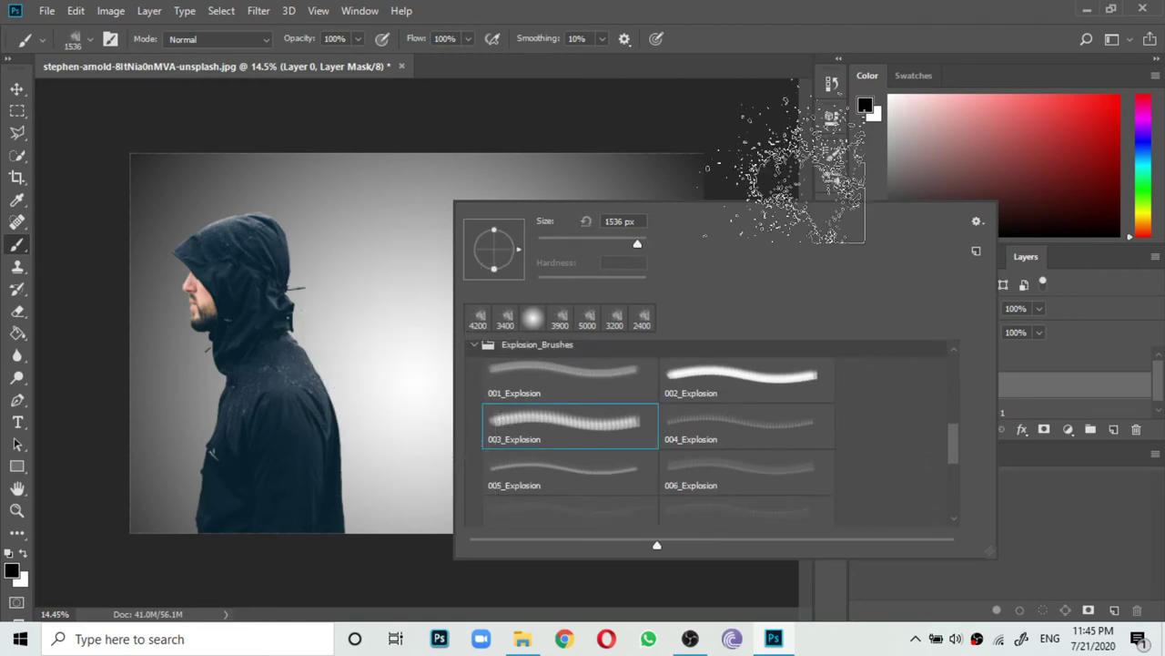
click(785, 169)
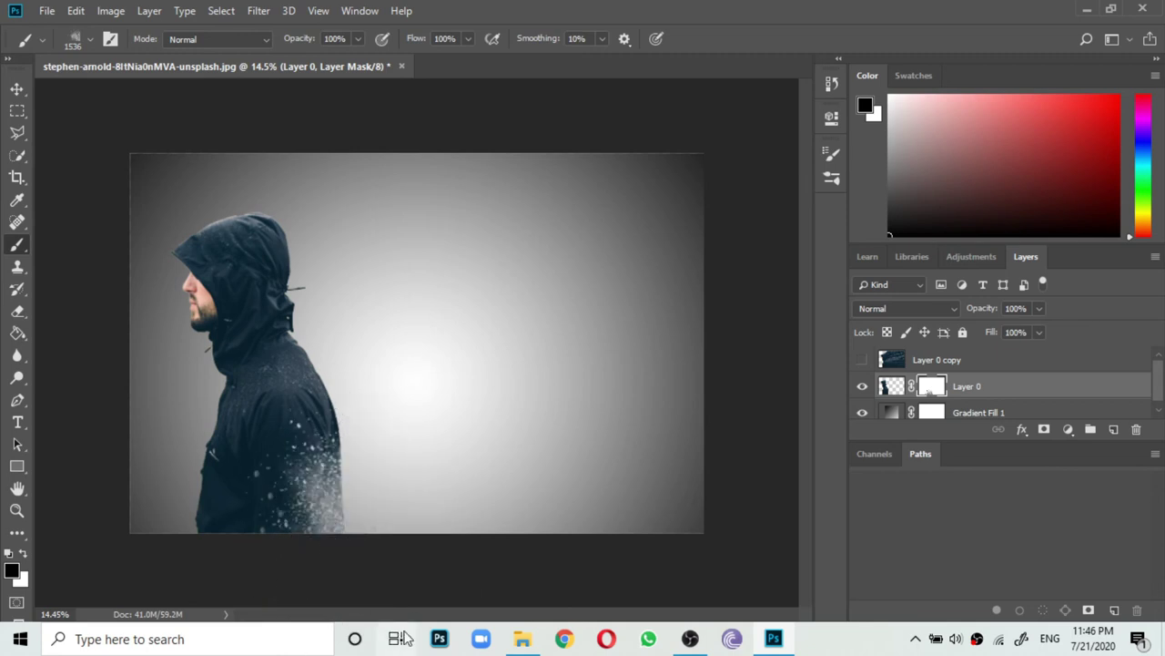
Scatter the man's back into particles on Layer 0's mask, then make Layer 0 copy visible again.
mouse_move(392, 442)
mouse_down()
mouse_move(439, 412)
mouse_move(374, 275)
mouse_move(393, 179)
mouse_move(343, 135)
mouse_move(377, 234)
mouse_move(323, 238)
mouse_up()
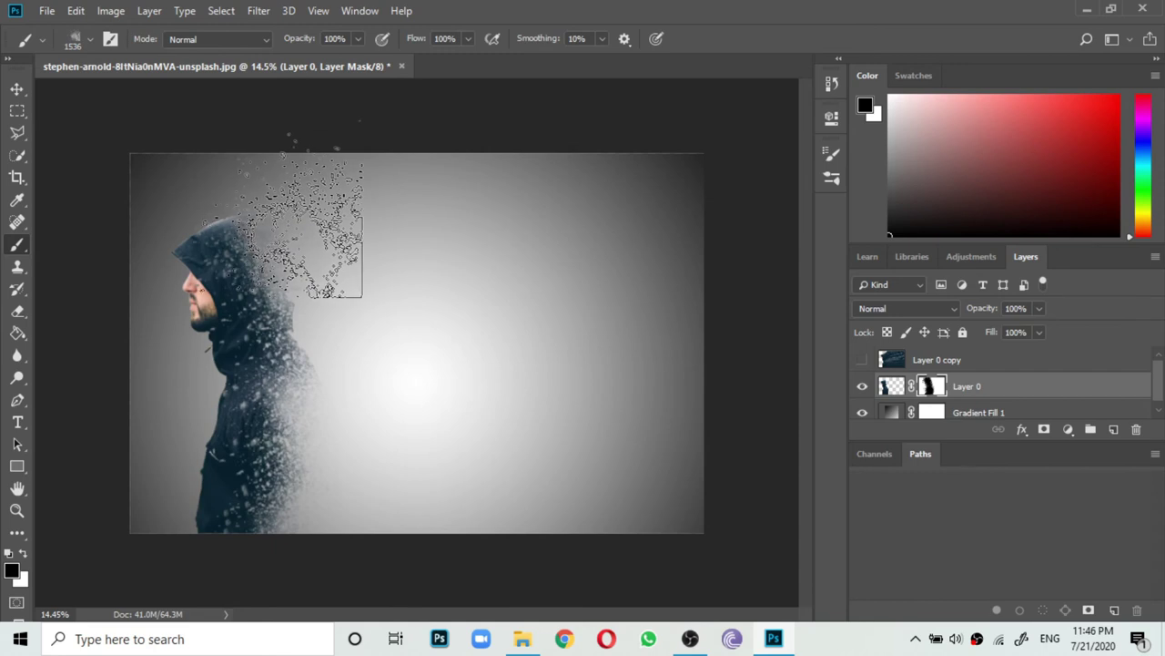
click(911, 359)
click(862, 360)
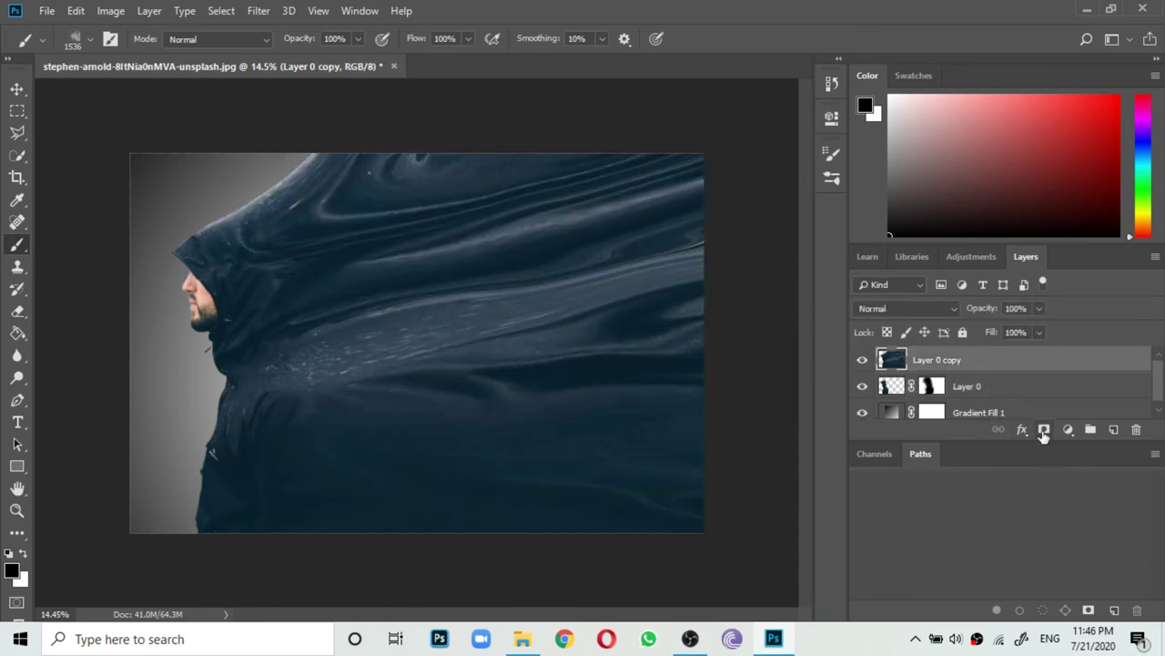
Fill Layer 0 copy's mask with black and pick the 003_Explosion brush.
click(23, 554)
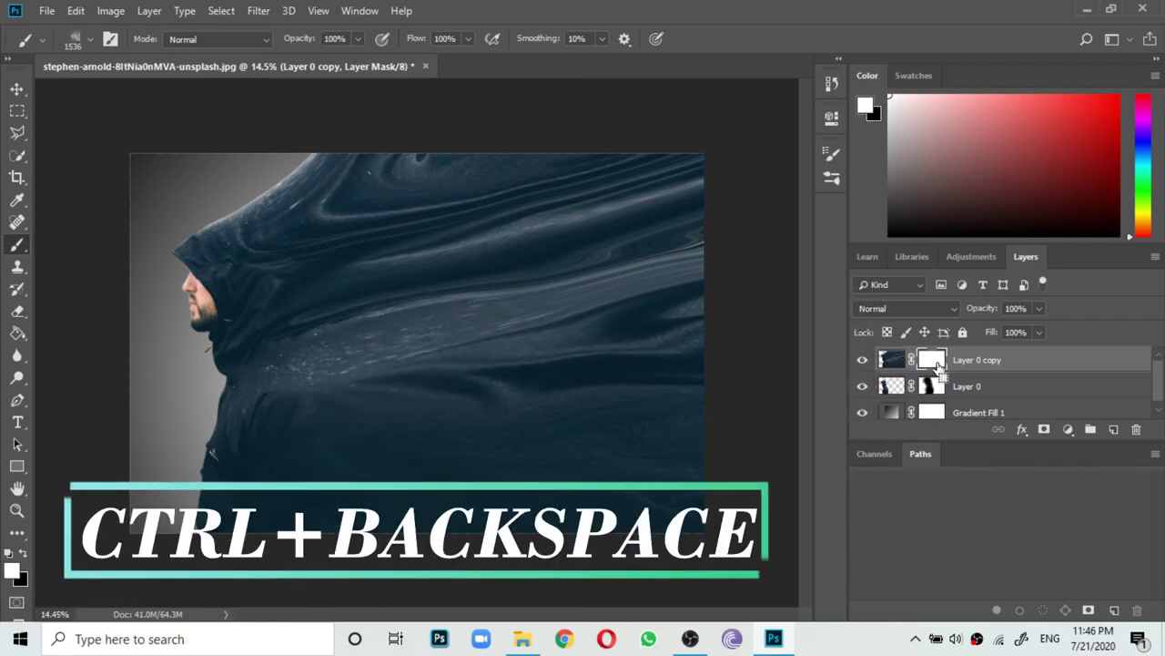
key(ctrl+BackSpace)
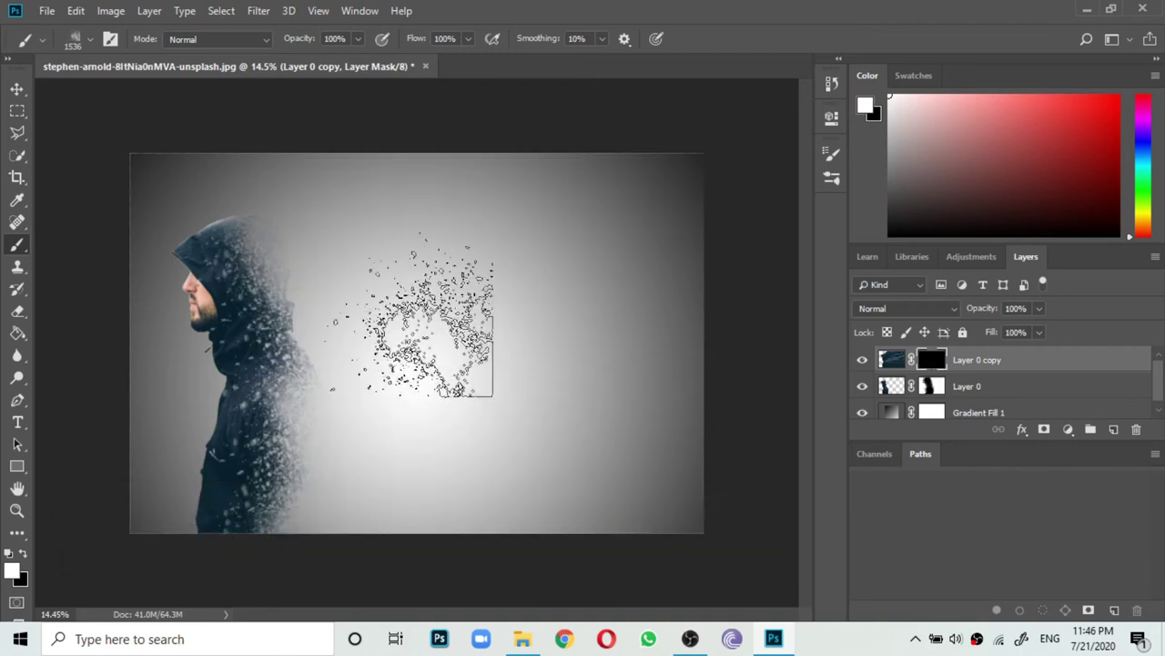
right_click(428, 346)
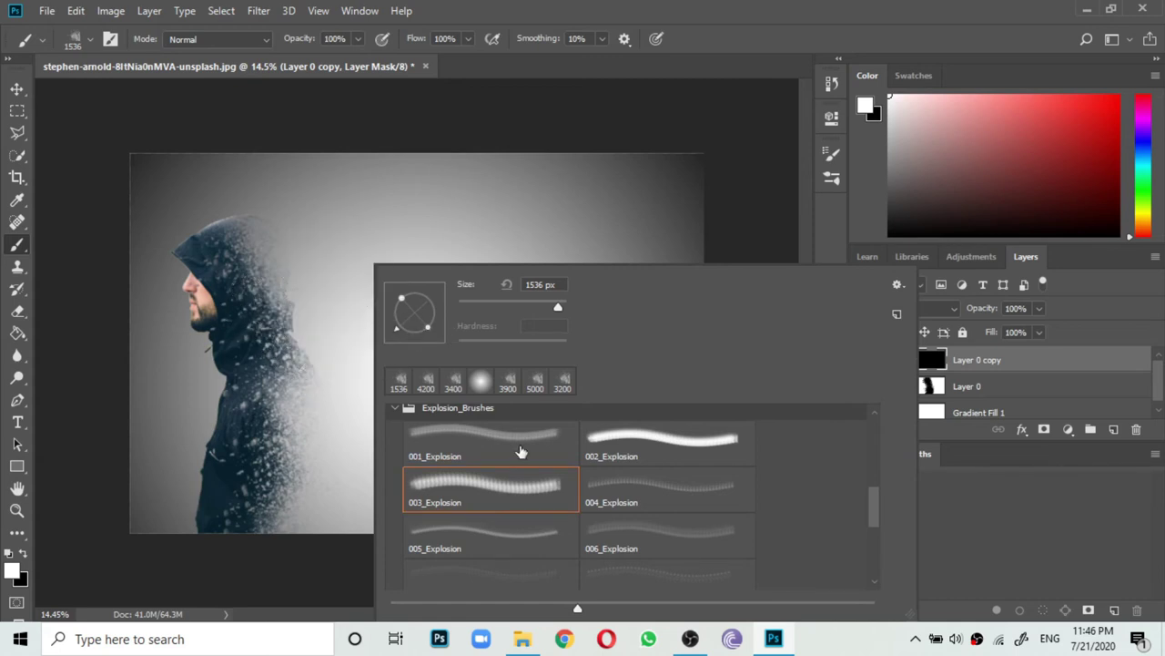
Paint white particles over the head, upper body and left side, enlarging the brush to 3200 and 4900, then undo the last stroke.
click(842, 207)
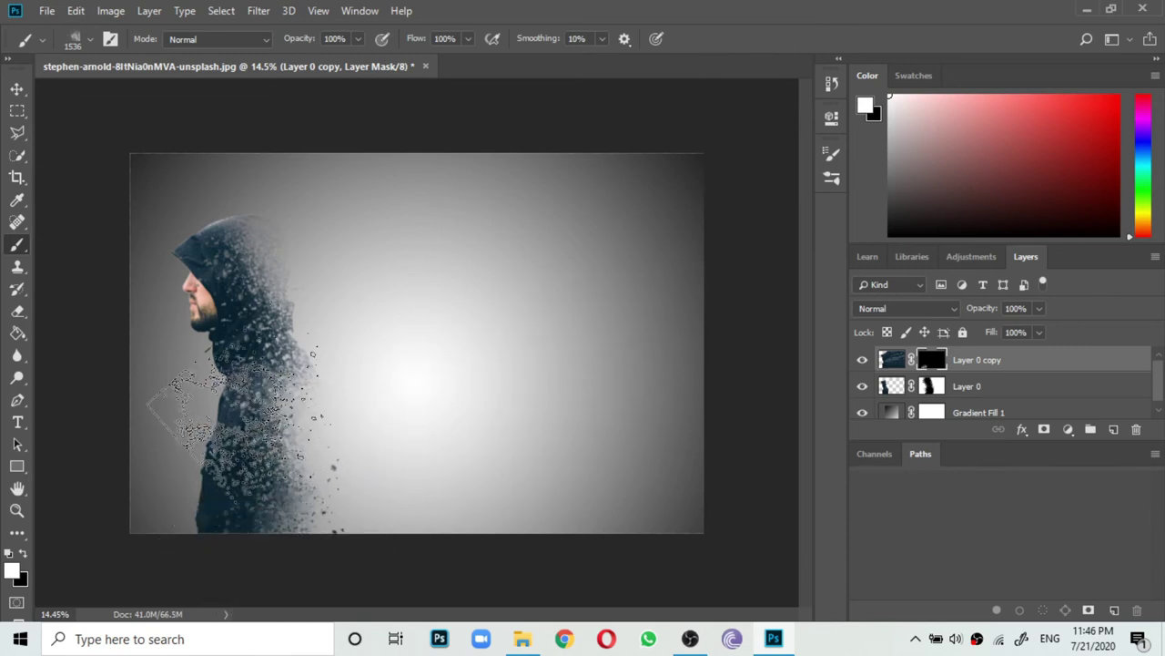
drag(232, 446, 223, 351)
drag(239, 300, 269, 350)
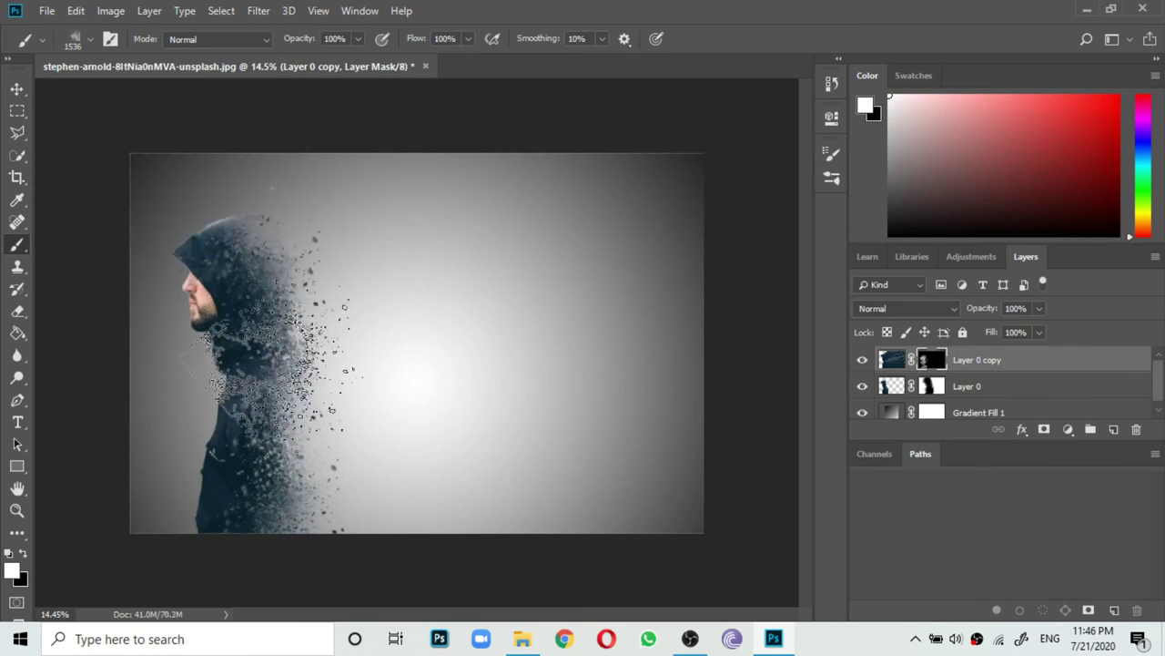
key(bracketright)
key(bracketright)
key(bracketright)
drag(105, 410, 236, 383)
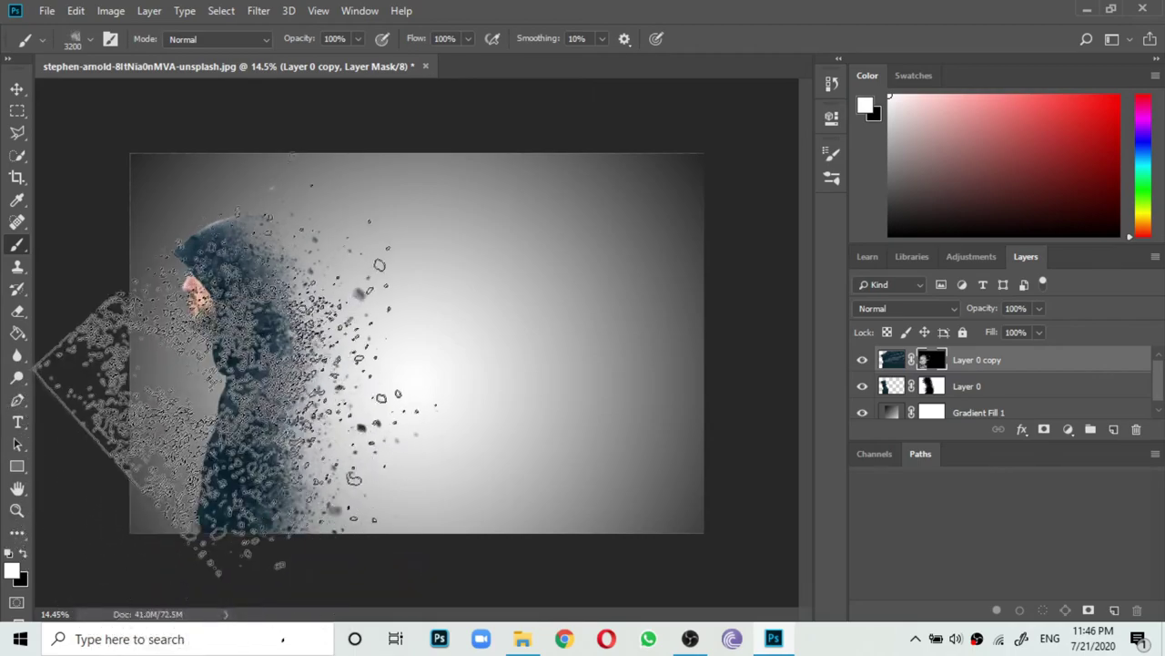
key(bracketright)
key(bracketright)
key(bracketright)
key(bracketright)
key(bracketright)
key(bracketright)
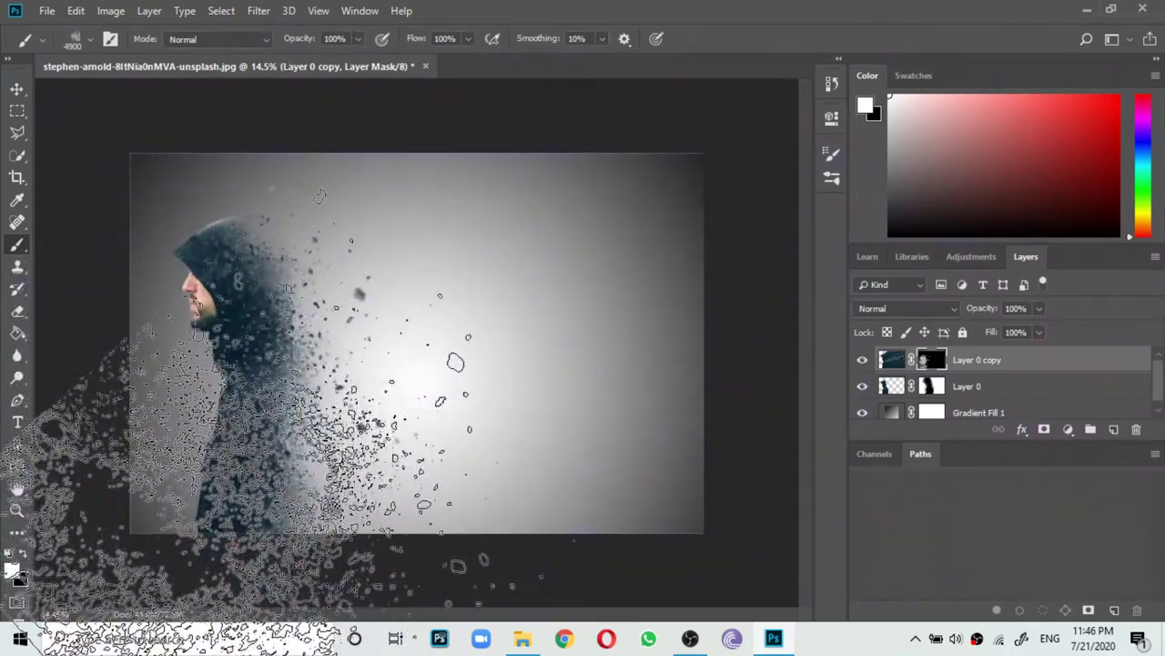
mouse_move(227, 455)
mouse_down()
mouse_move(291, 446)
mouse_move(173, 346)
mouse_up()
key(ctrl+z)
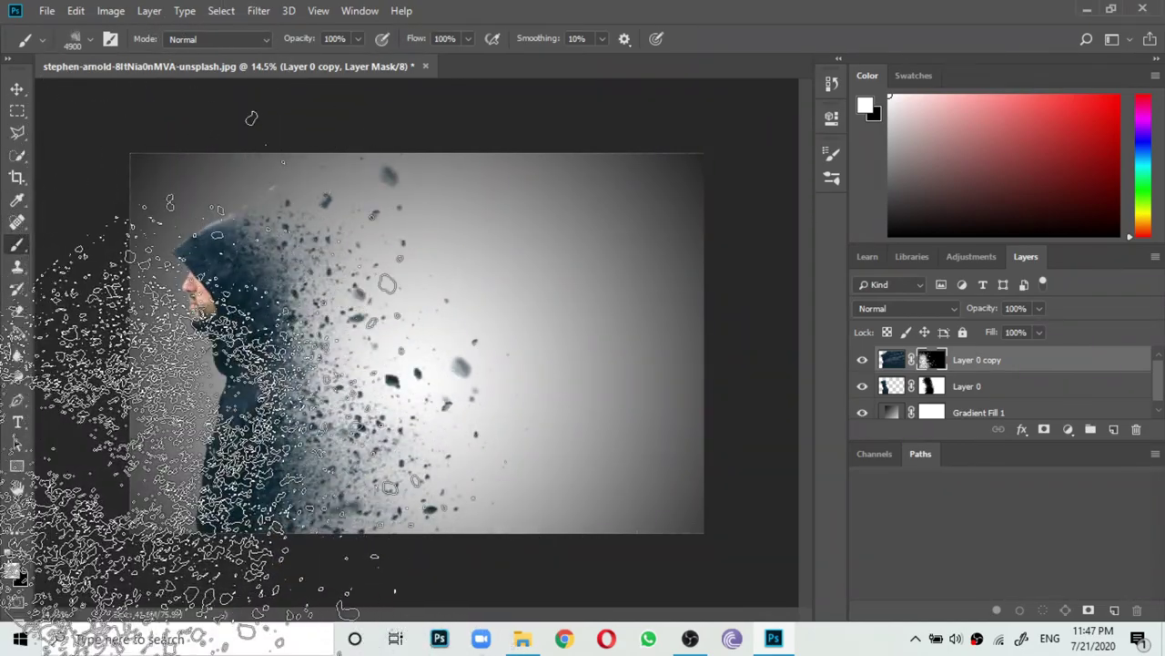
Rotate the explosion brush tip and resize the brush to 4400.
key(shift+Left)
key(shift+Left)
key(shift+Left)
key(bracketleft)
right_click(401, 266)
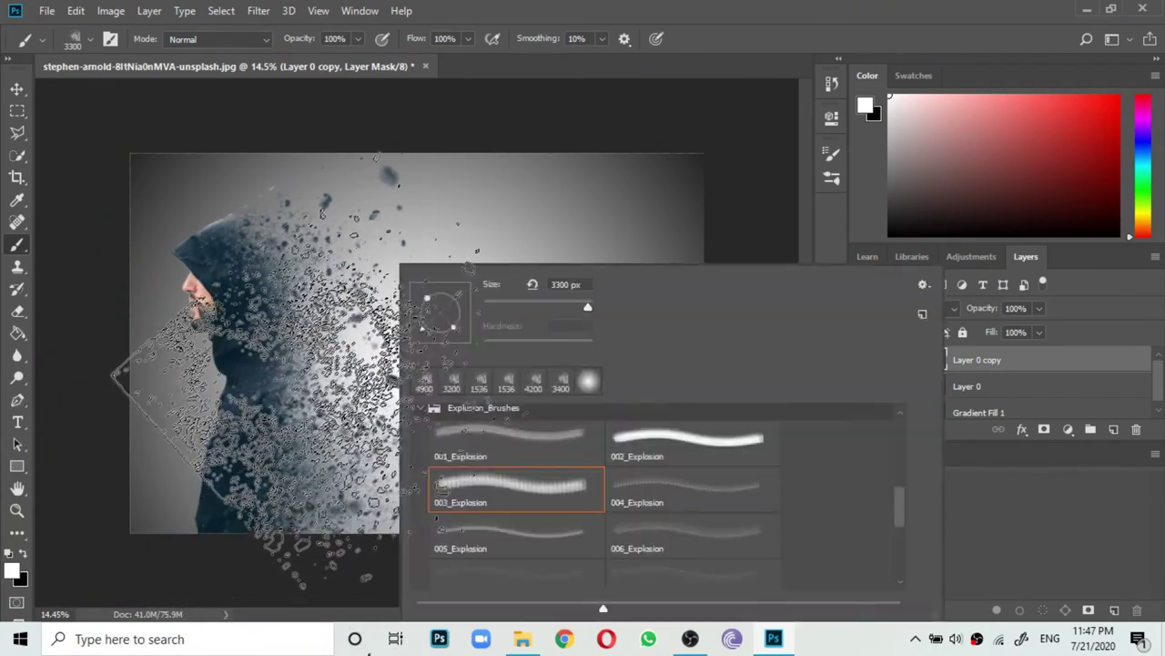
drag(416, 323, 421, 359)
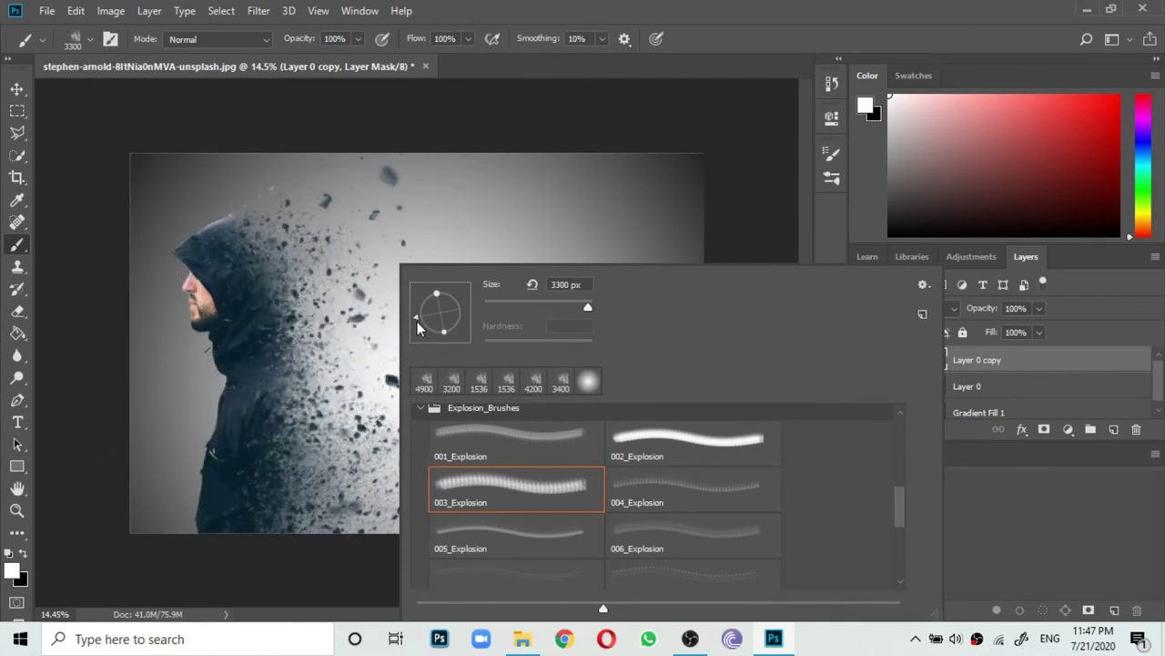
click(836, 247)
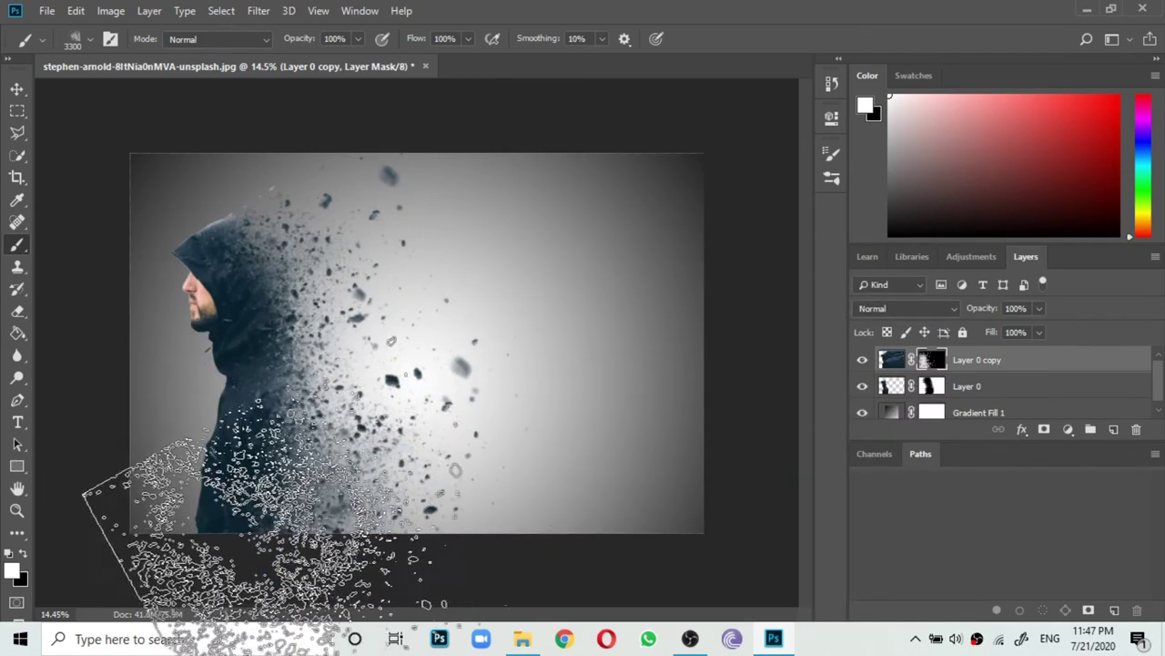
key(bracketright)
key(bracketright)
key(bracketright)
key(bracketright)
key(bracketright)
key(bracketright)
key(bracketright)
key(bracketright)
key(bracketright)
key(bracketright)
key(bracketright)
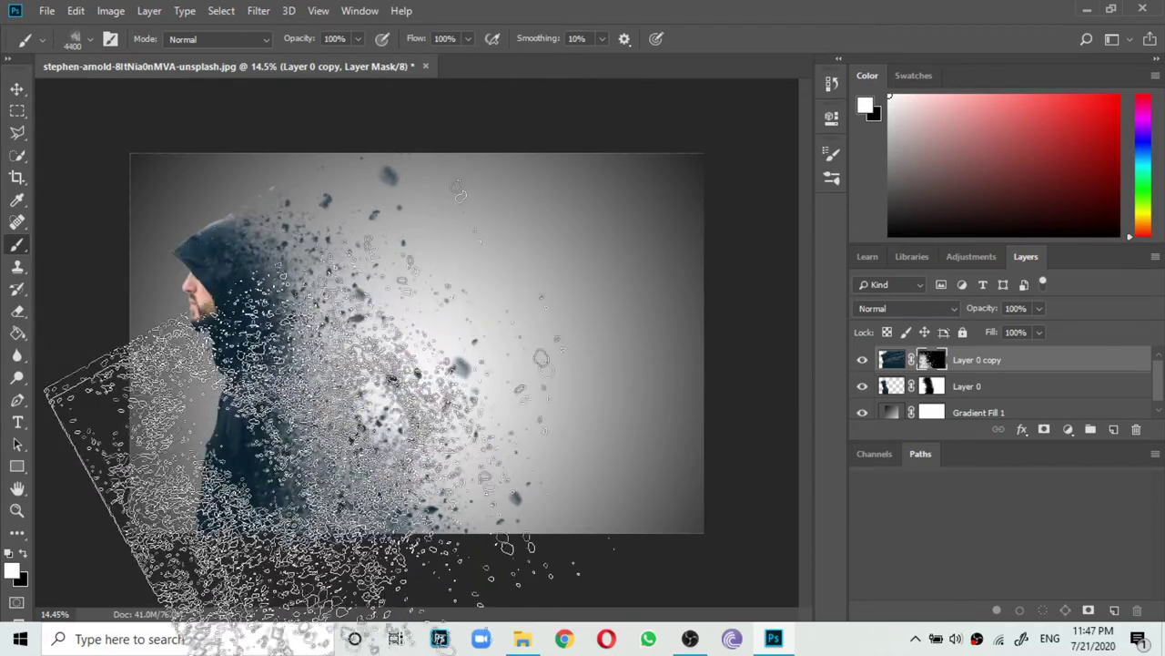
key(bracketright)
key(bracketright)
key(bracketright)
key(bracketright)
key(bracketright)
key(bracketright)
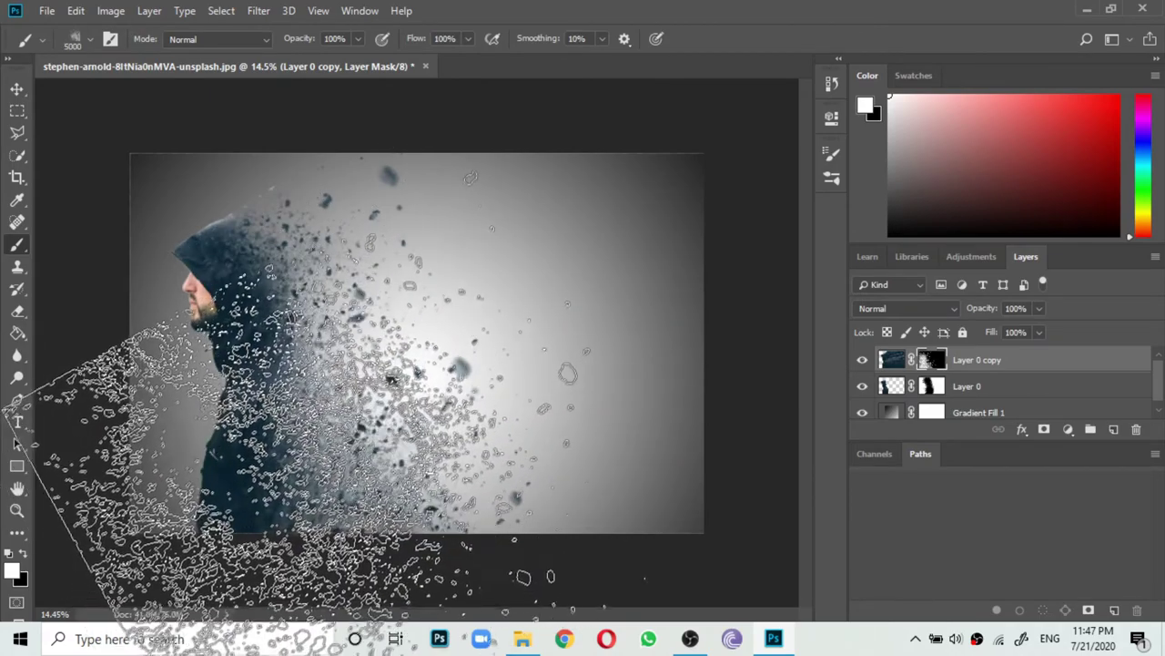
Disperse the hood and body into particles up-right, set the brush to 4700, and zoom out.
click(400, 387)
key(bracketleft)
key(bracketleft)
key(bracketleft)
key(bracketleft)
key(bracketleft)
key(bracketleft)
key(bracketleft)
key(bracketleft)
key(bracketleft)
key(bracketleft)
key(bracketleft)
key(bracketleft)
key(bracketleft)
key(bracketleft)
key(bracketleft)
key(bracketleft)
key(bracketleft)
key(bracketleft)
key(bracketleft)
key(bracketleft)
key(bracketleft)
key(bracketleft)
key(bracketleft)
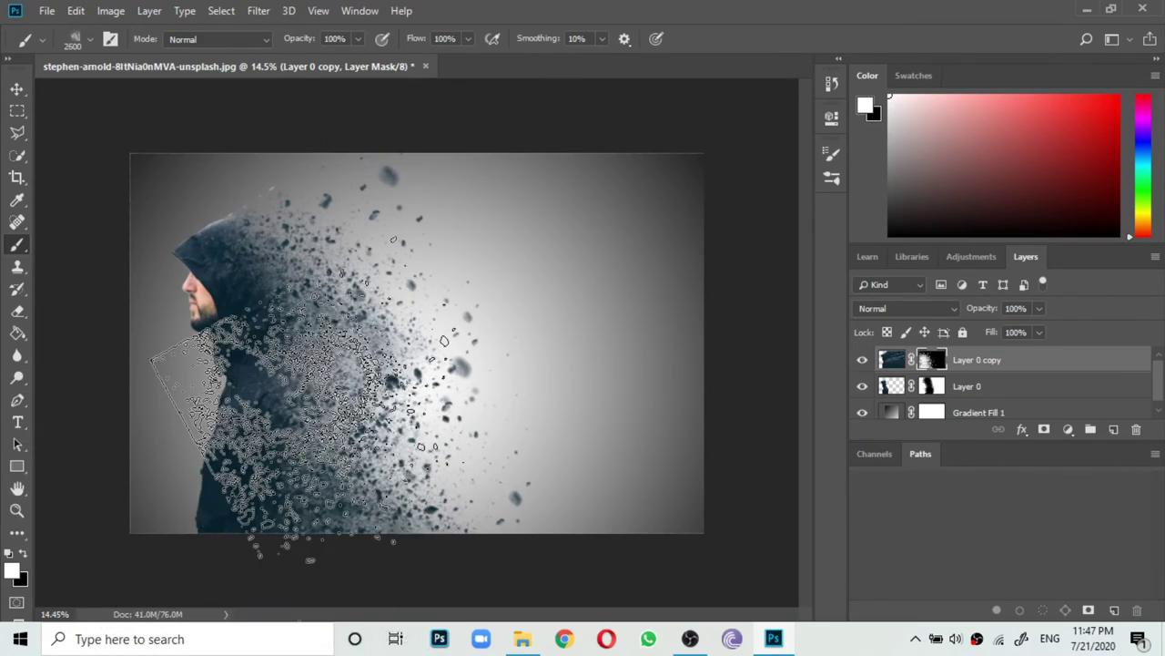
key(bracketright)
key(bracketright)
key(bracketright)
key(bracketright)
key(bracketright)
key(bracketright)
key(bracketright)
key(bracketright)
key(bracketright)
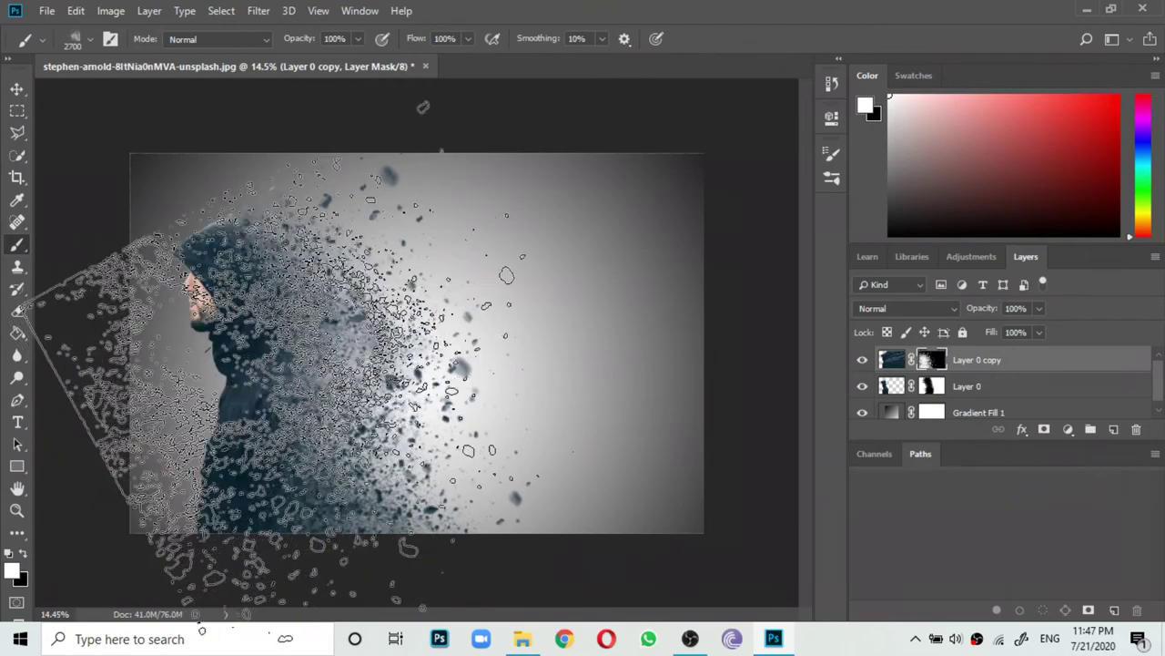
key(bracketright)
key(bracketright)
key(bracketright)
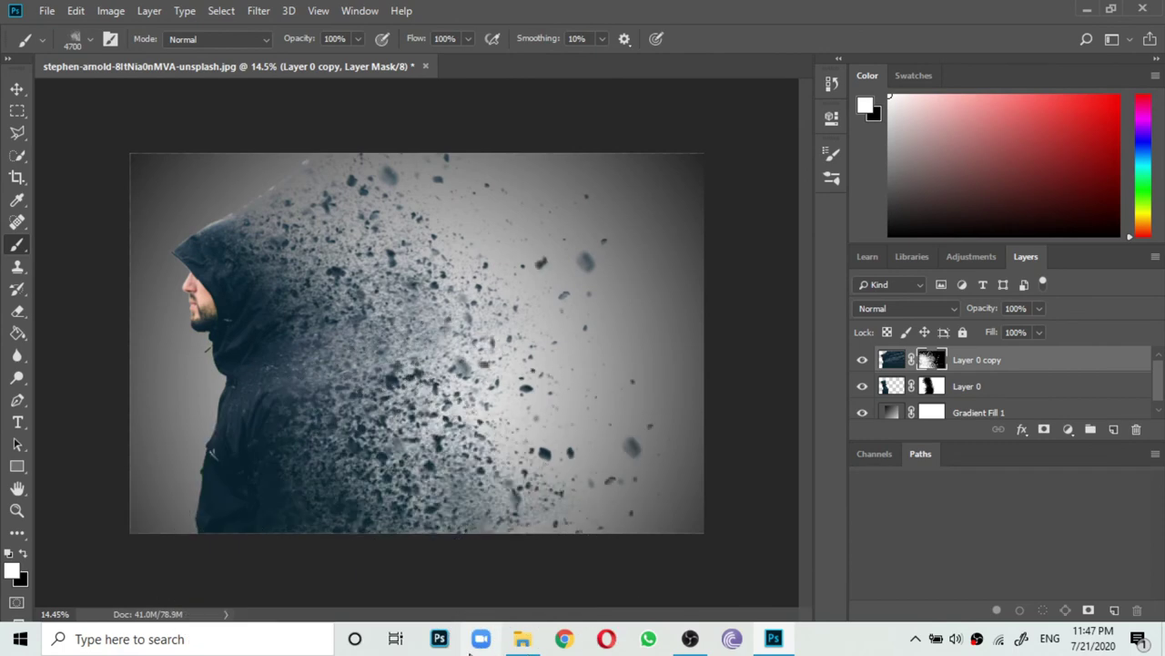
key(bracketright)
scroll(417, 342, down, 1)
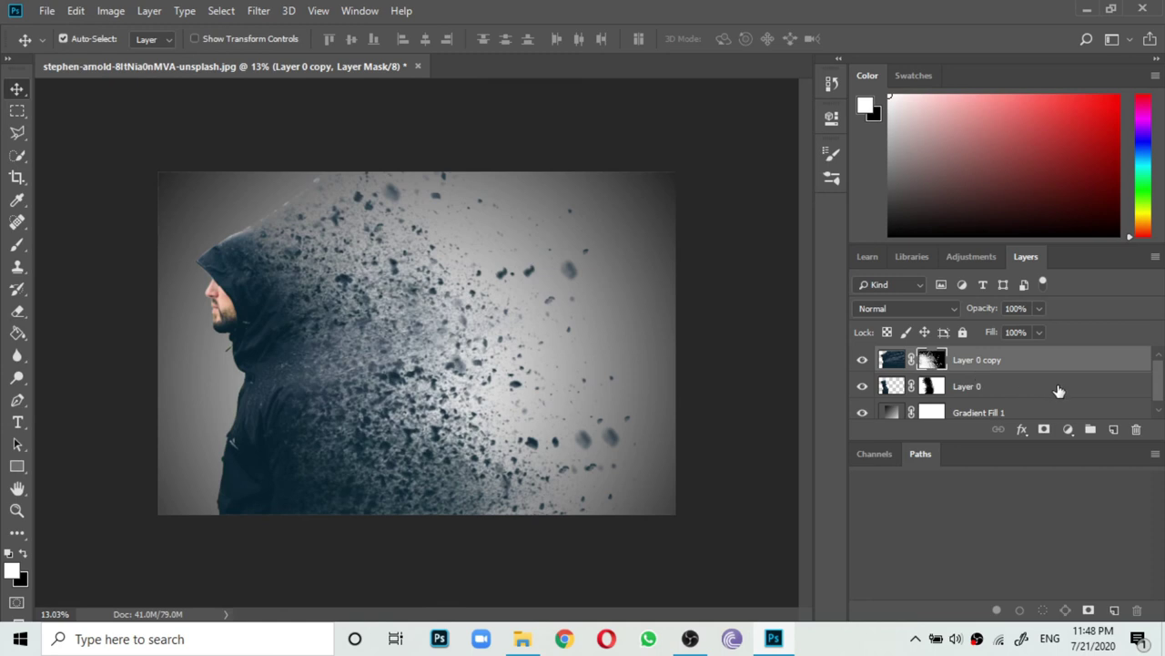
Add a Gradient Map layer using the Violet, Orange preset with Soft Light blend mode.
click(1071, 429)
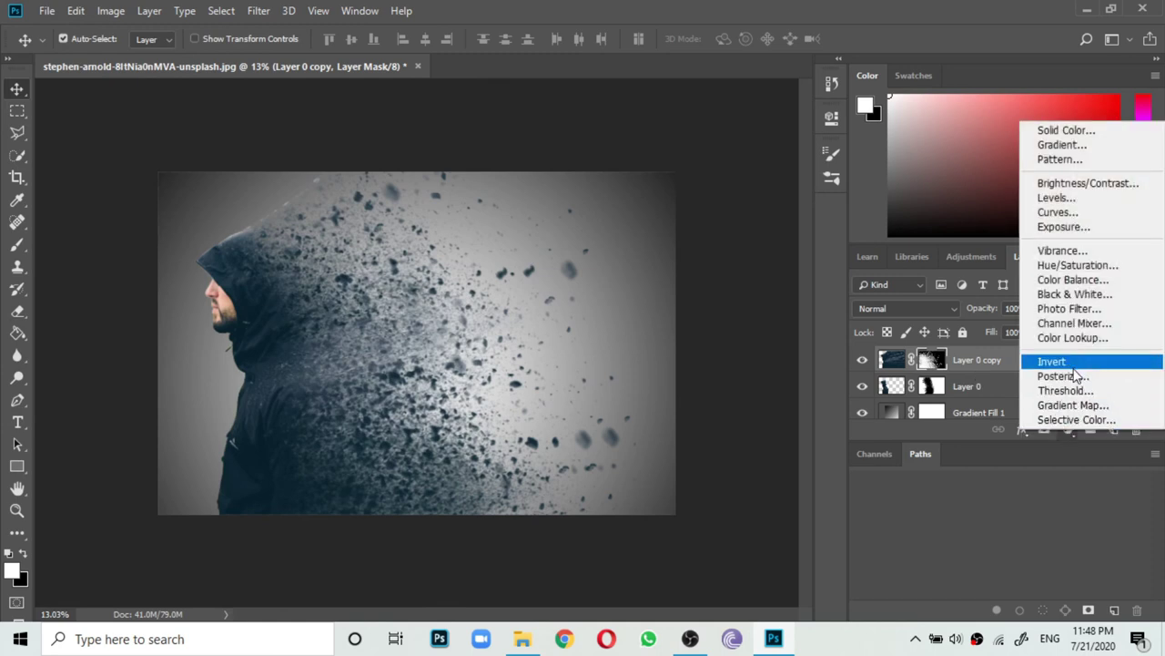
click(1075, 405)
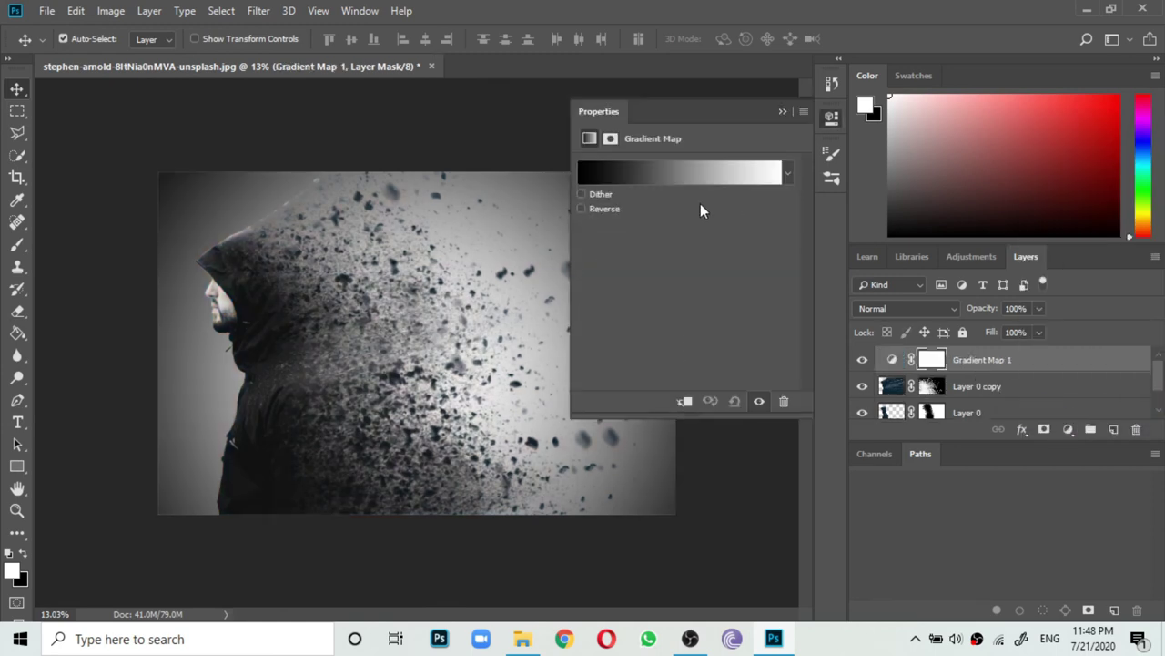
click(688, 176)
click(687, 177)
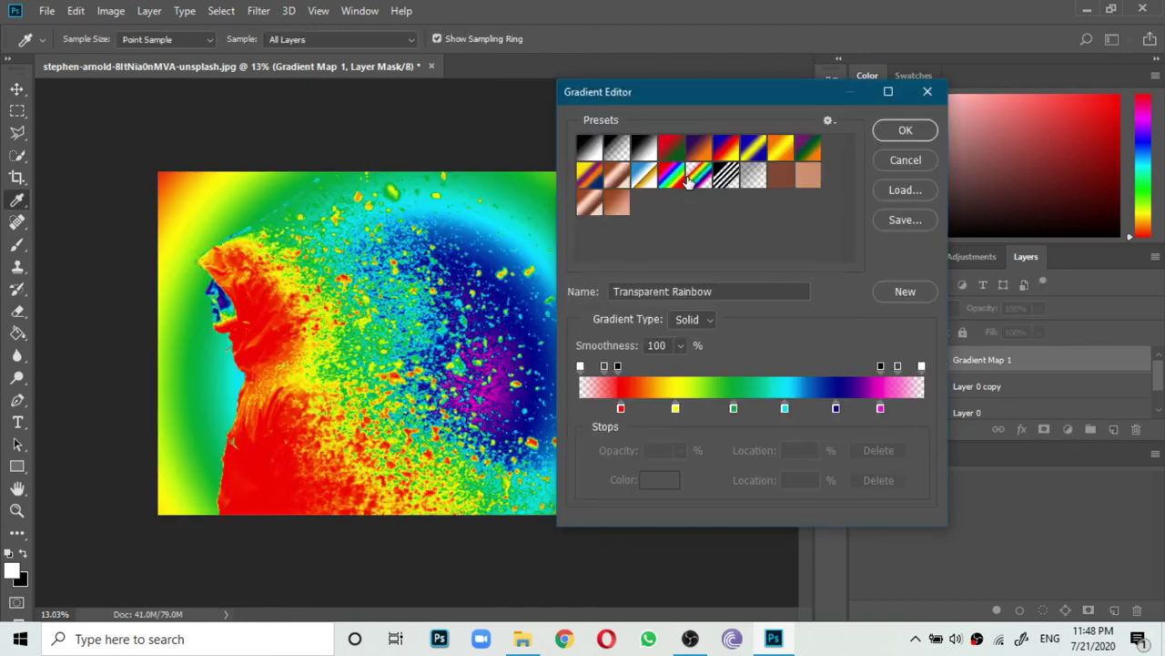
click(671, 147)
click(698, 150)
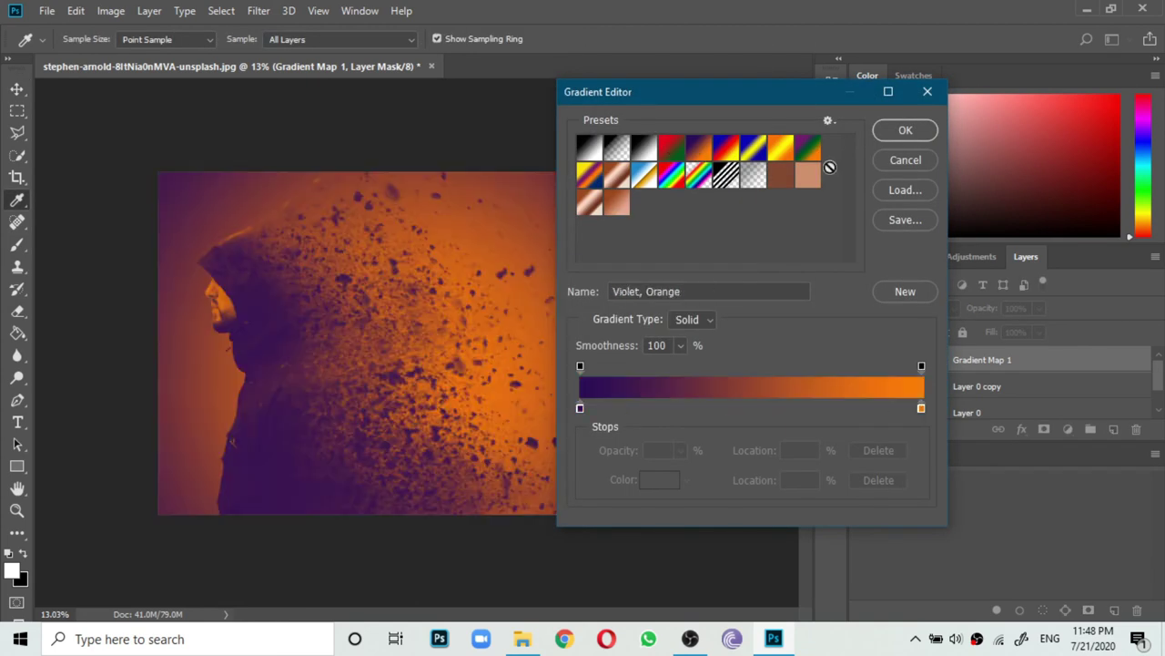
click(904, 132)
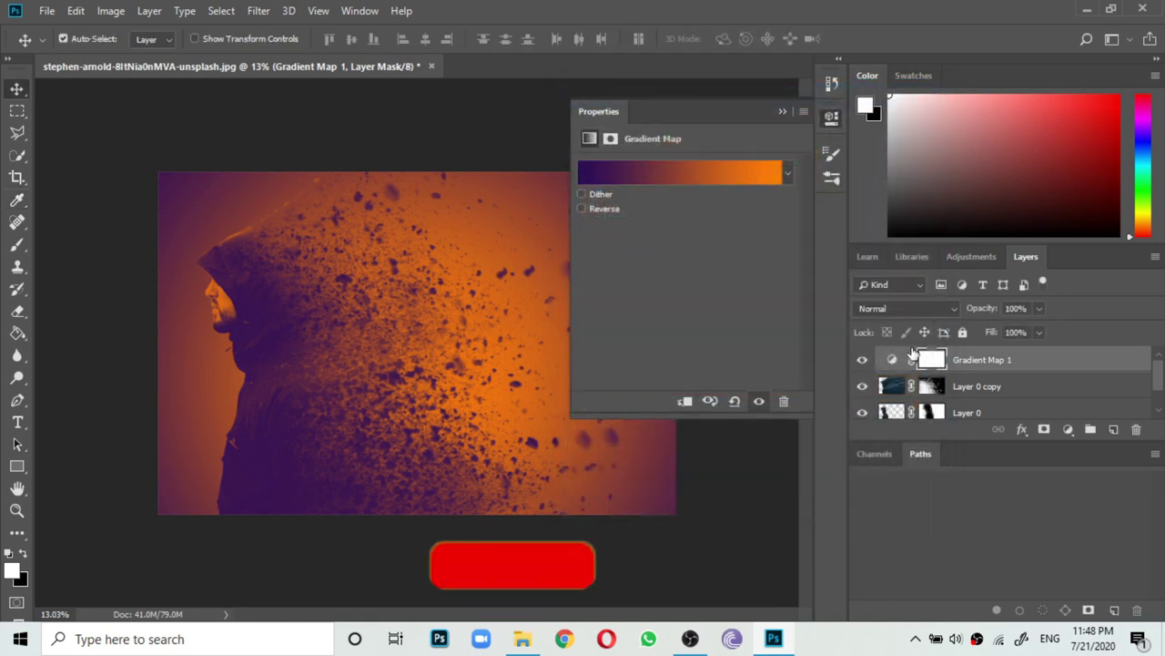
click(903, 309)
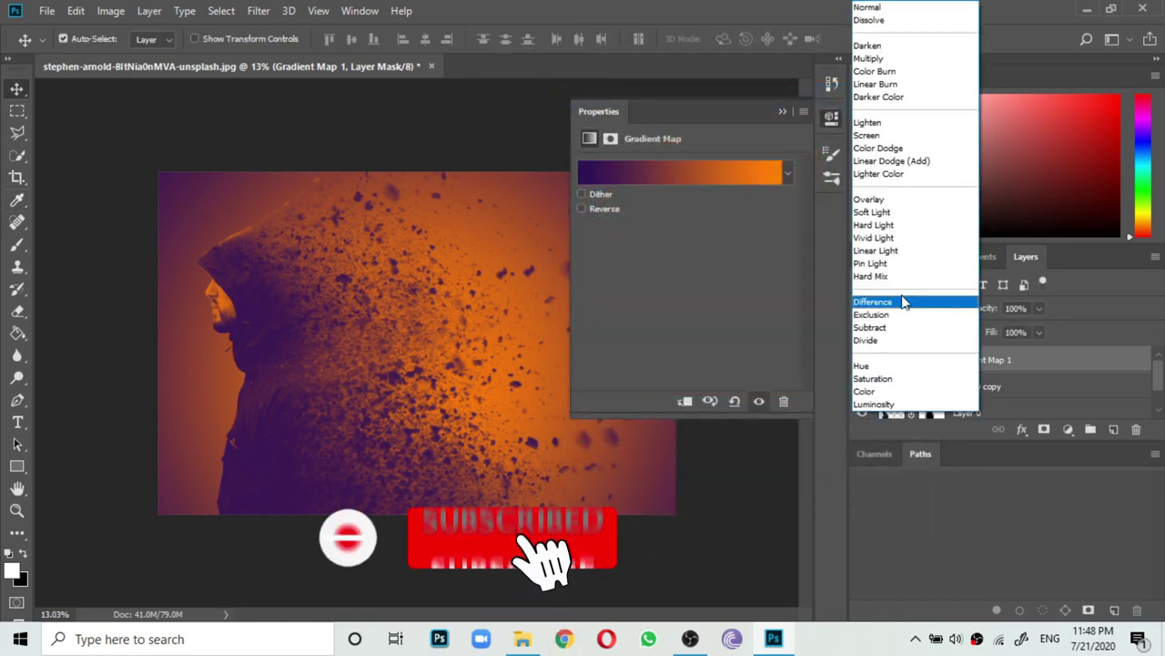
click(905, 219)
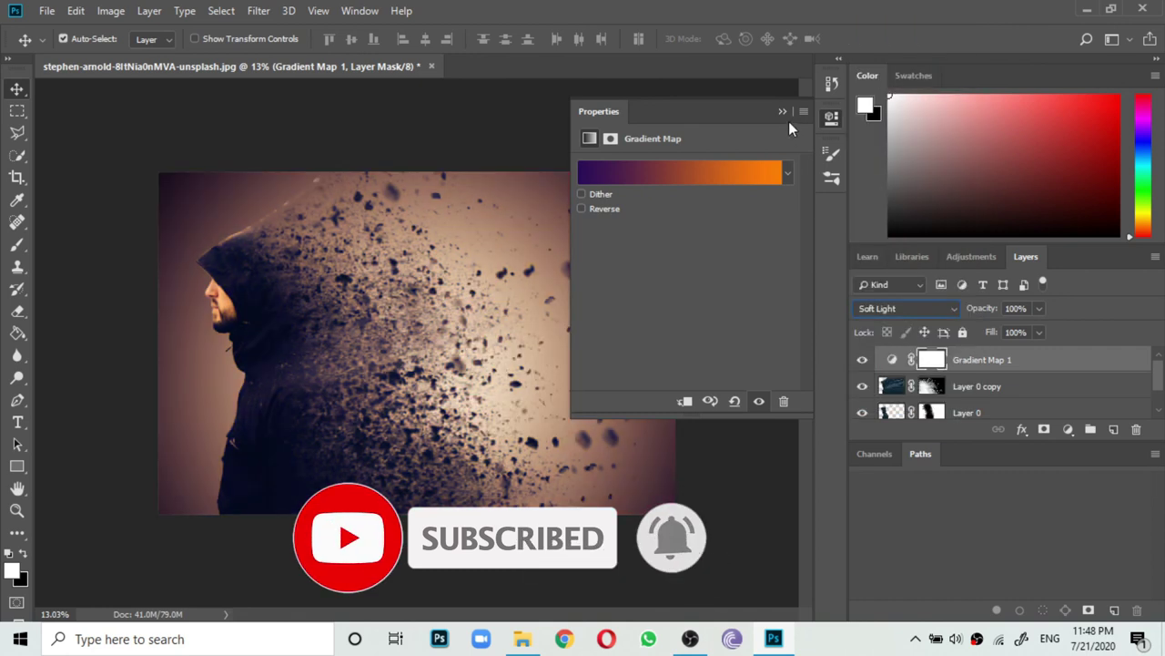
click(782, 112)
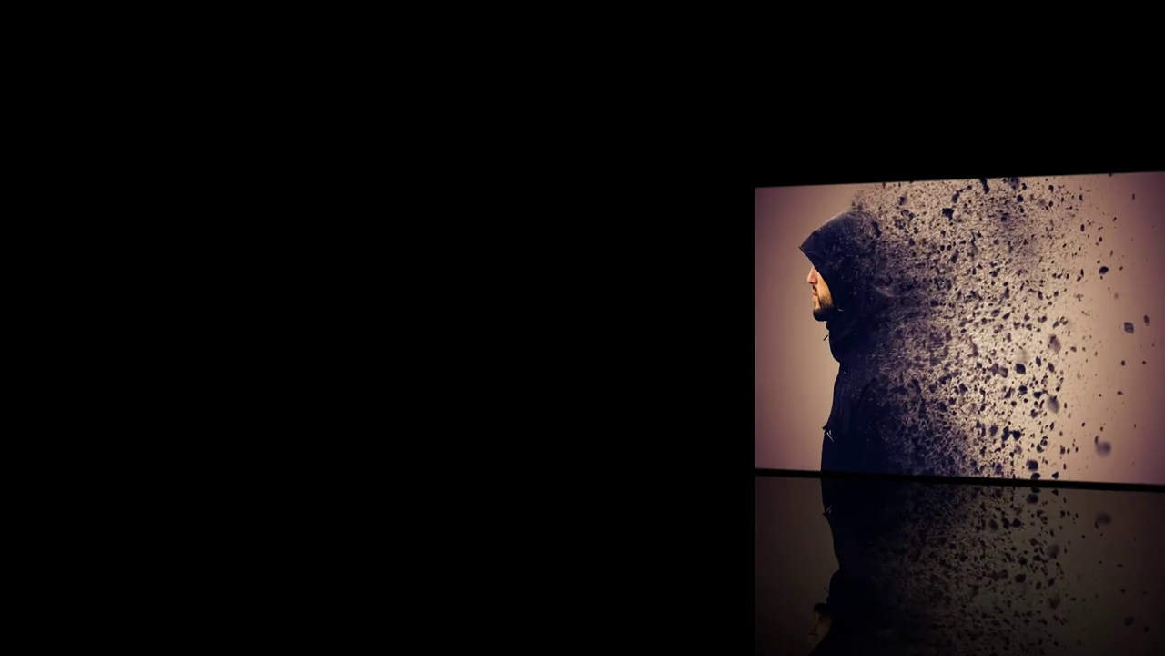